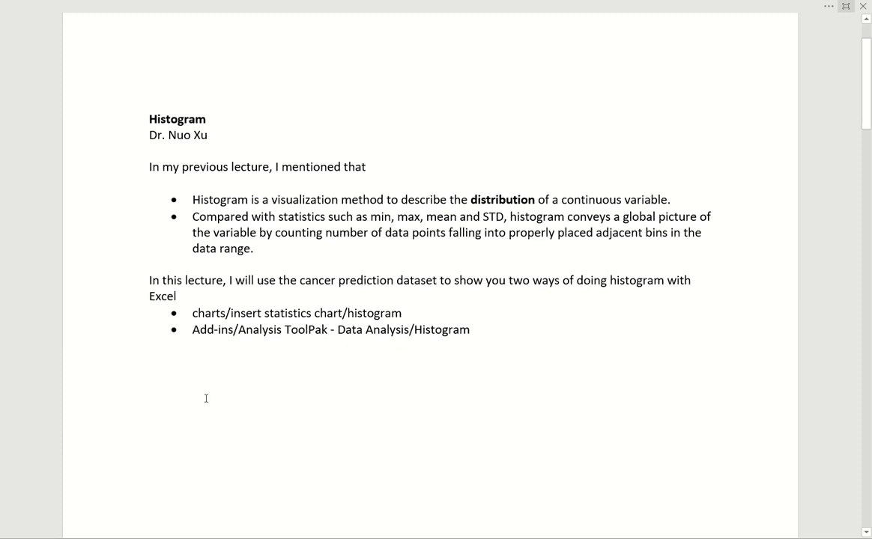
- Switch from the Word histogram notes to the cancer prediction histogram.xlsx workbook
{"action": "key", "text": "alt+Tab"}
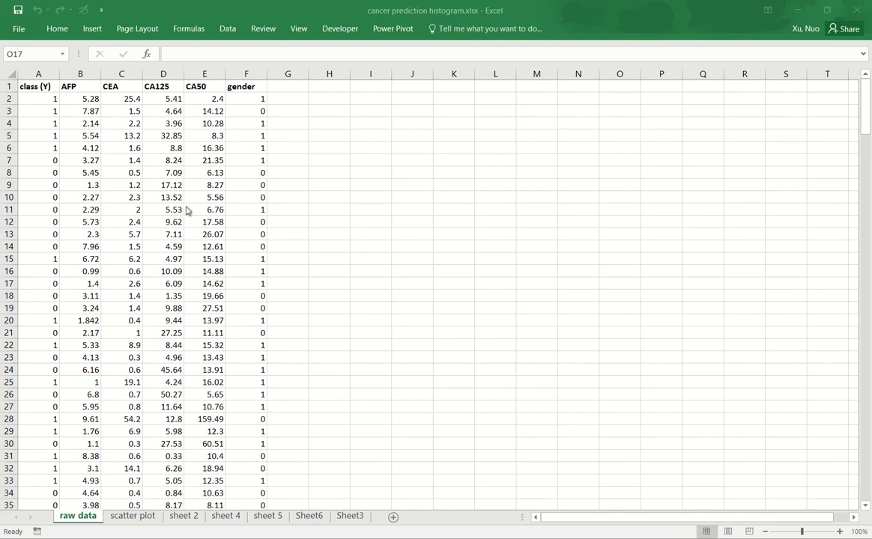
- Inspect the class (Y) values and the AFP through CA50 columns of the raw data
{"action": "left_click", "coordinate": [38, 75]}
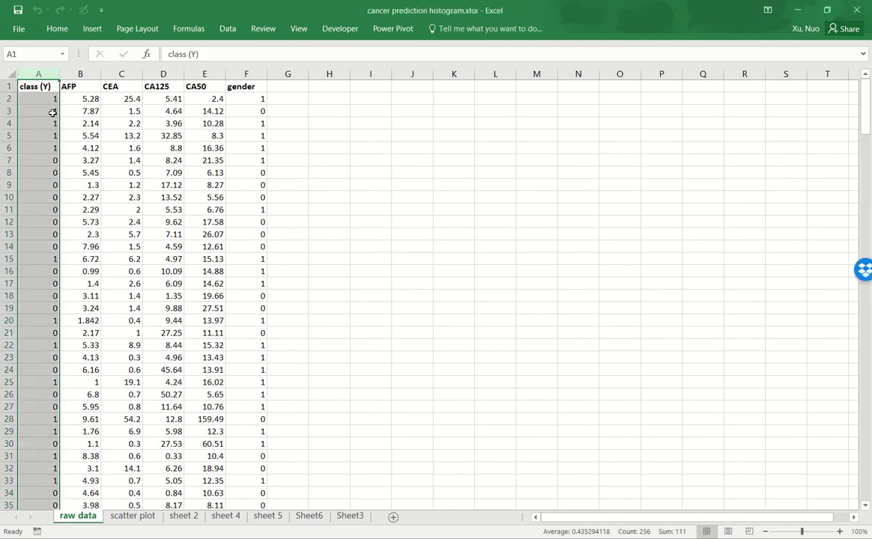
{"action": "left_click", "coordinate": [48, 101]}
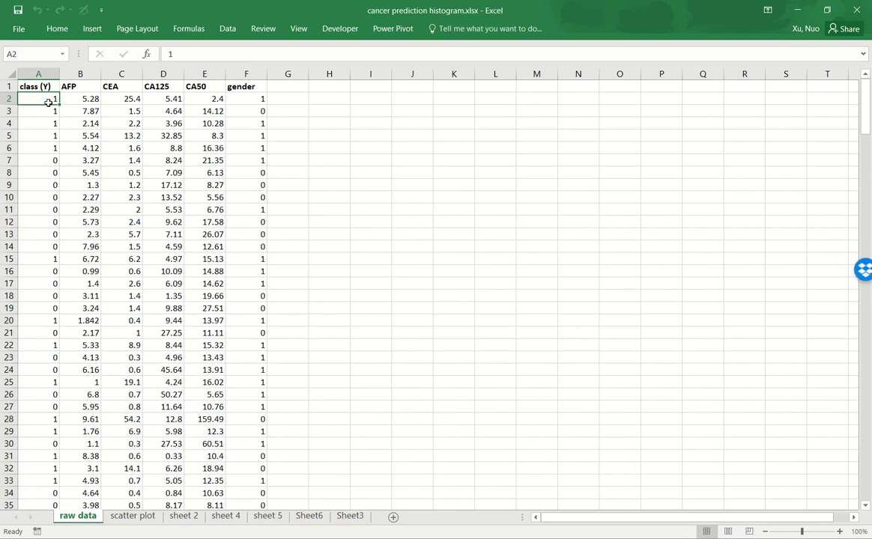
{"action": "left_click", "coordinate": [33, 158]}
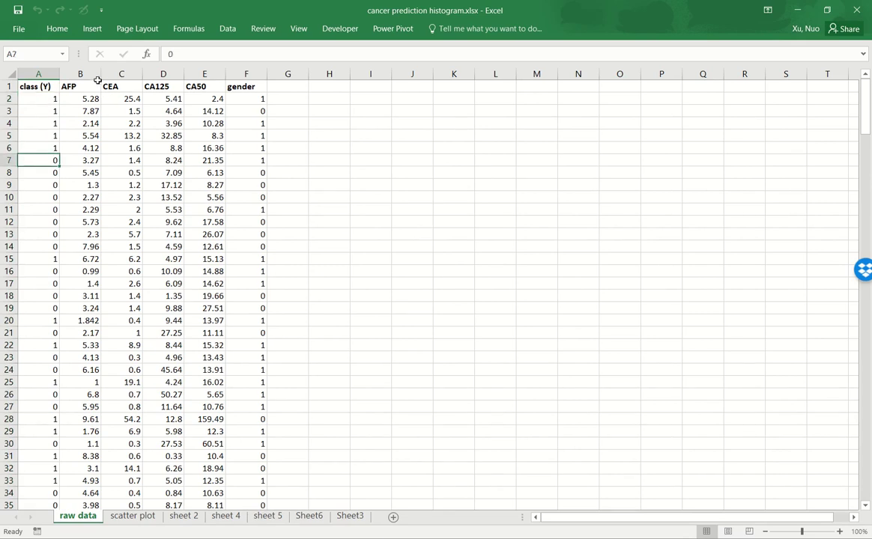
{"action": "left_click_drag", "start_coordinate": [89, 74], "coordinate": [206, 75]}
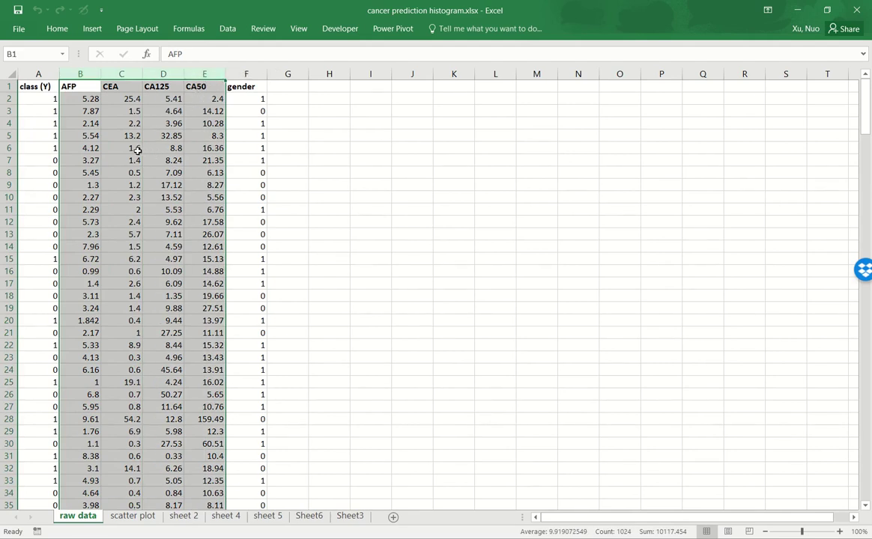
{"action": "left_click", "coordinate": [203, 172]}
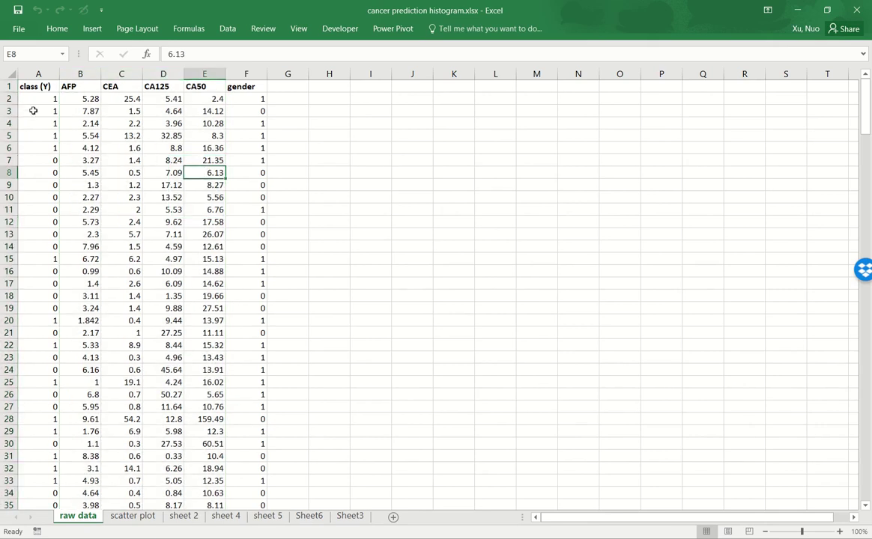
- Select the AFP column from header B1 down to B256
{"action": "left_click", "coordinate": [10, 98]}
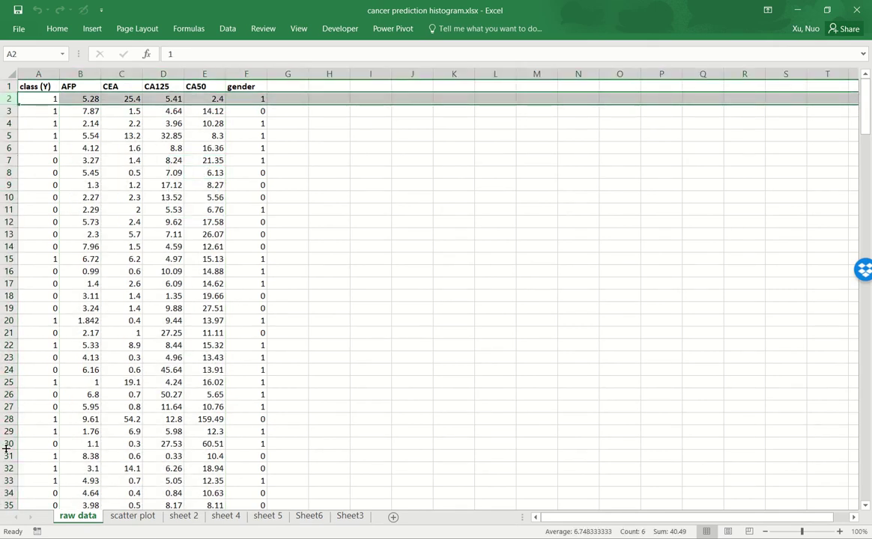
{"action": "left_click", "coordinate": [81, 172]}
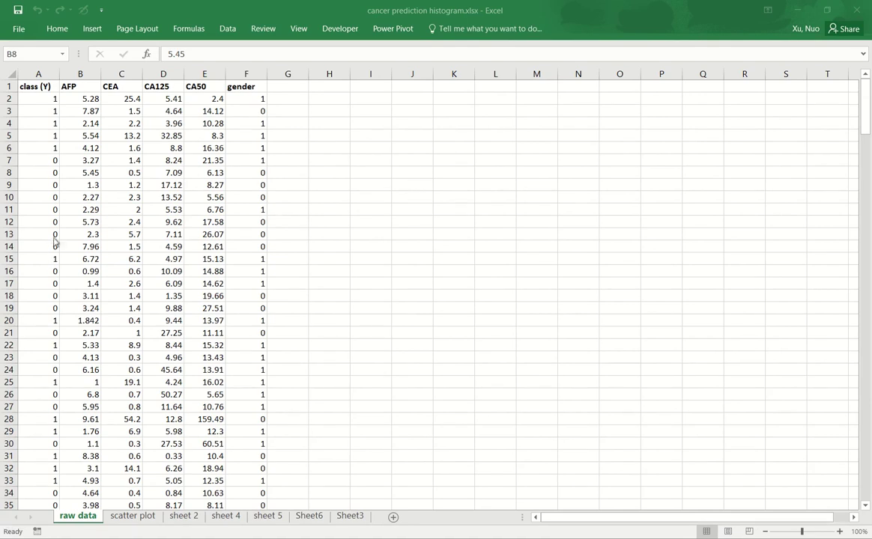
{"action": "left_click", "coordinate": [84, 91]}
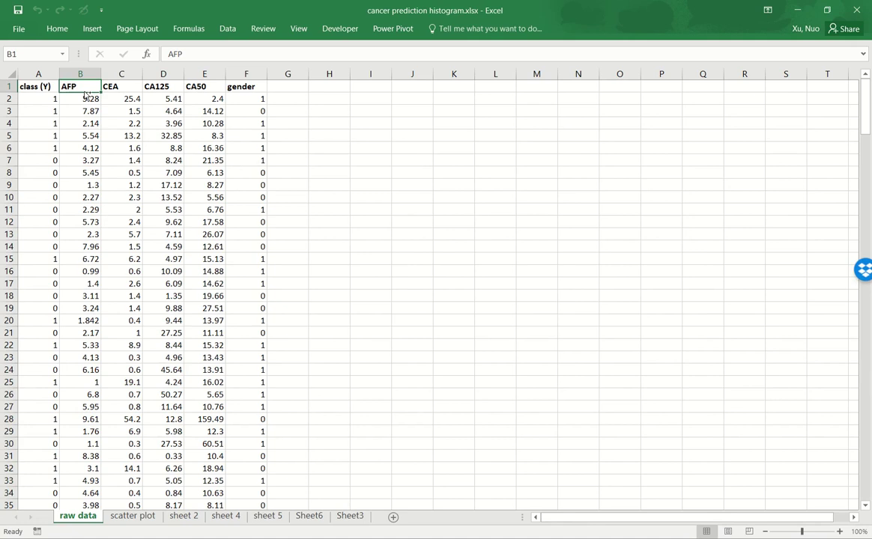
{"action": "key", "text": "ctrl+shift+Down"}
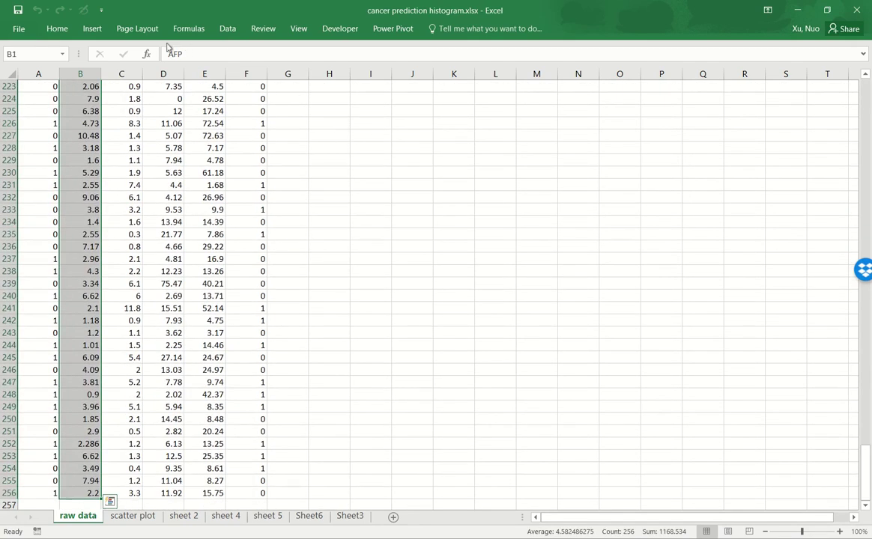
- Insert a histogram of the AFP values with data labels showing bin counts like 112, 100, 31
{"action": "left_click", "coordinate": [92, 28]}
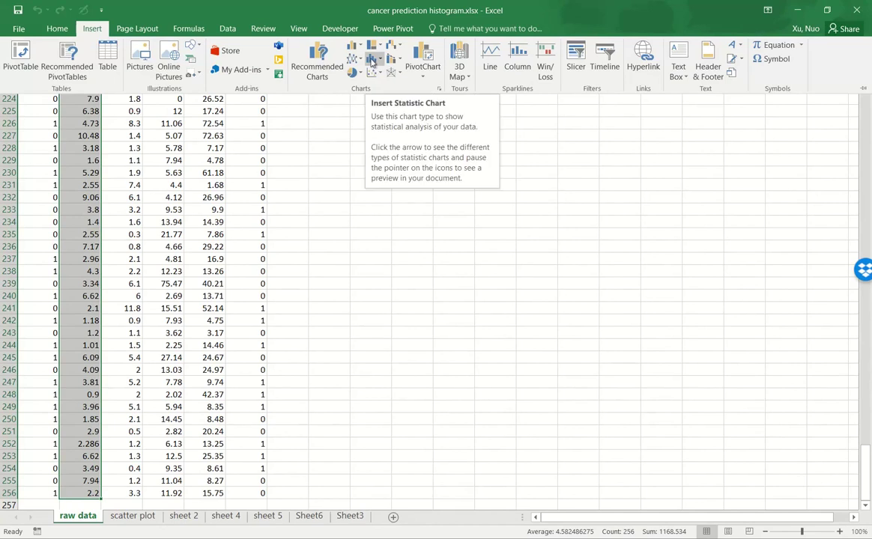
{"action": "left_click", "coordinate": [372, 61]}
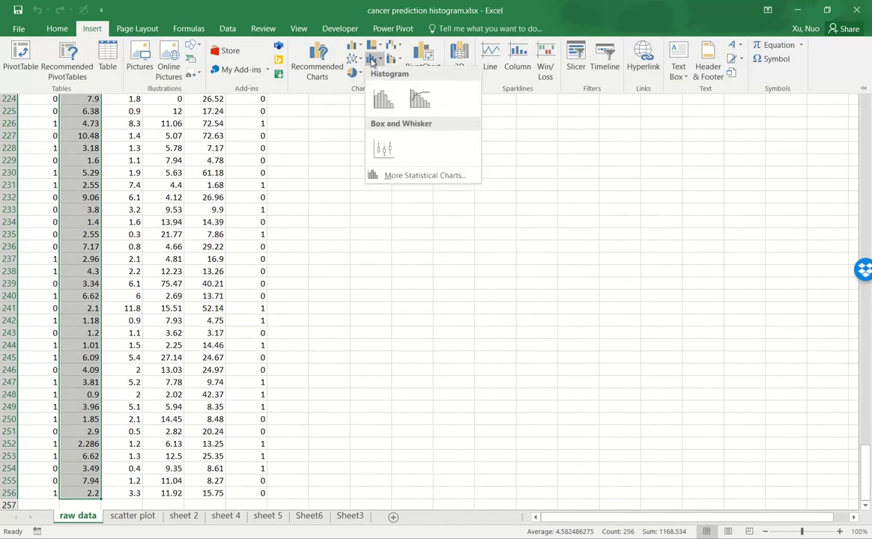
{"action": "left_click", "coordinate": [382, 102]}
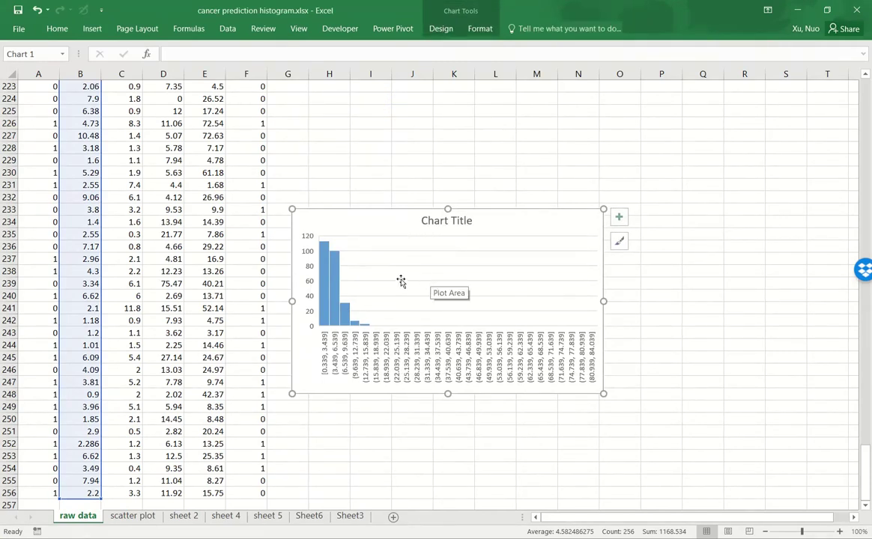
{"action": "left_click", "coordinate": [618, 218]}
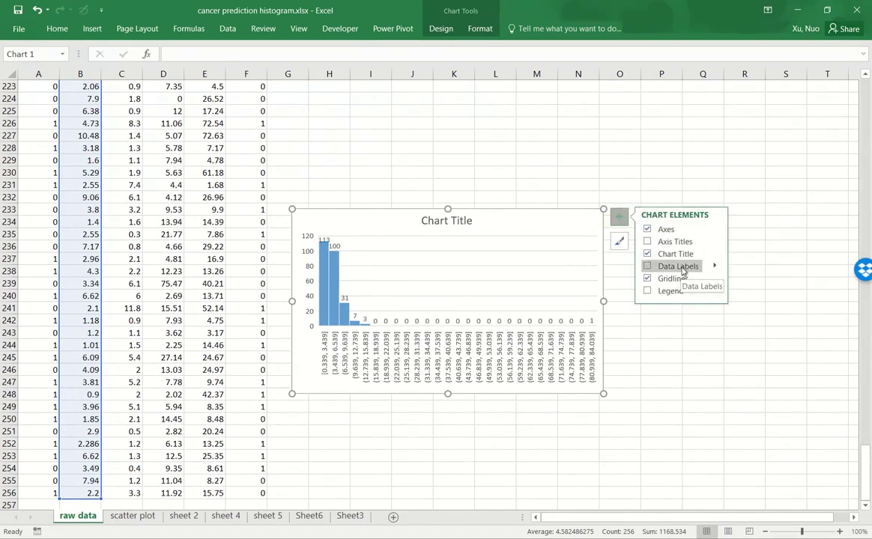
{"action": "left_click", "coordinate": [678, 267]}
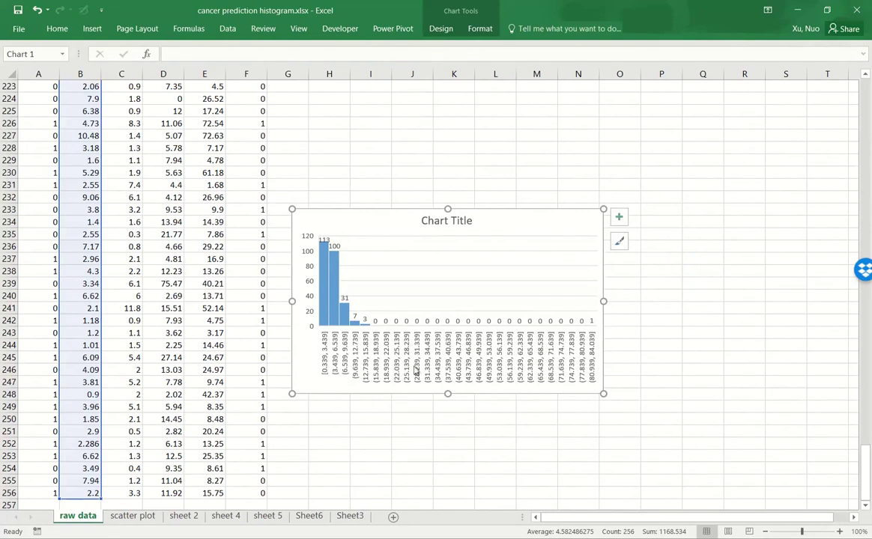
- Open Format Axis for the histogram's horizontal axis, showing automatic bins of width 3.1 and 27 bins
{"action": "left_click", "coordinate": [417, 368]}
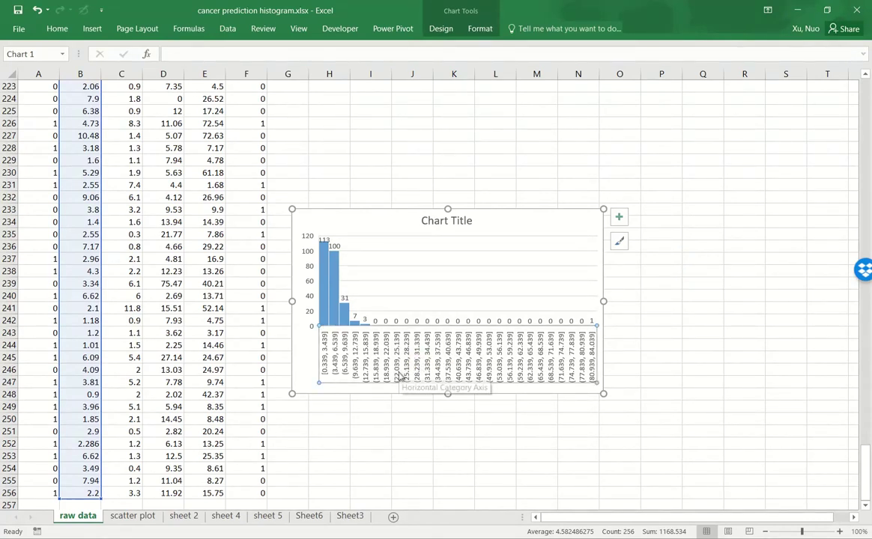
{"action": "right_click", "coordinate": [408, 362]}
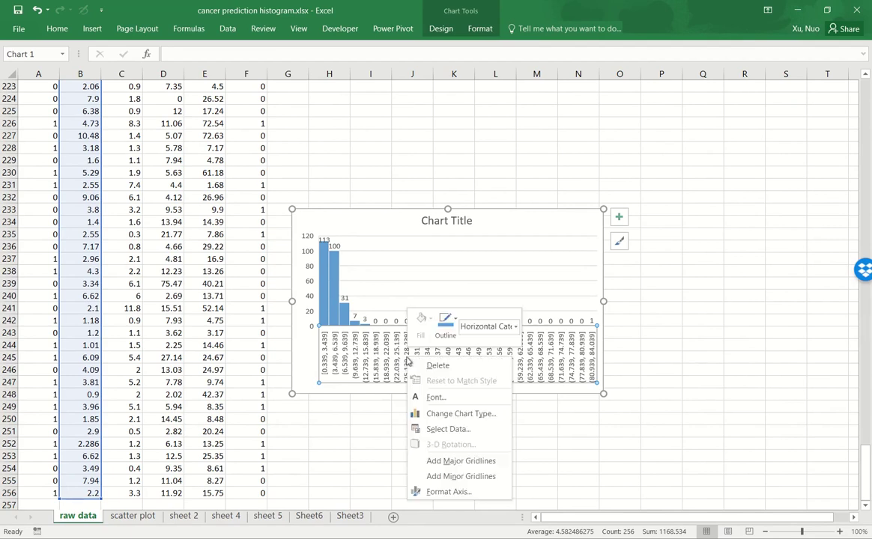
{"action": "left_click", "coordinate": [449, 492]}
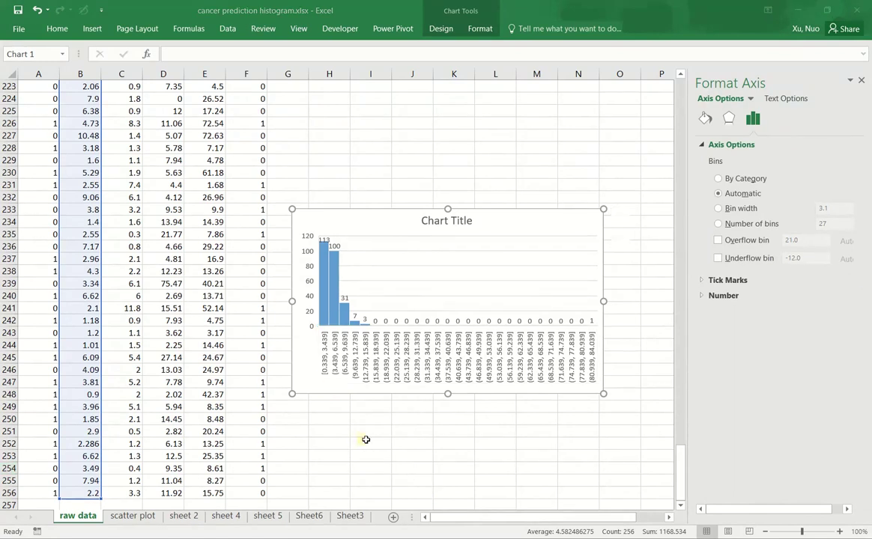
{"action": "scroll", "coordinate": [365, 440], "scroll_direction": "up", "scroll_amount": 1}
{"action": "left_click_drag", "start_coordinate": [453, 517], "coordinate": [492, 488]}
{"action": "left_click", "coordinate": [491, 462]}
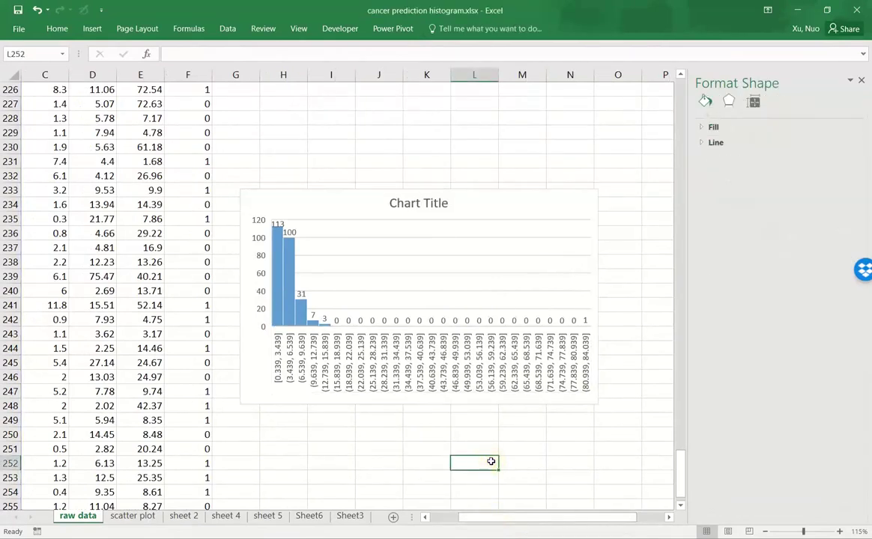
{"action": "left_click", "coordinate": [477, 363]}
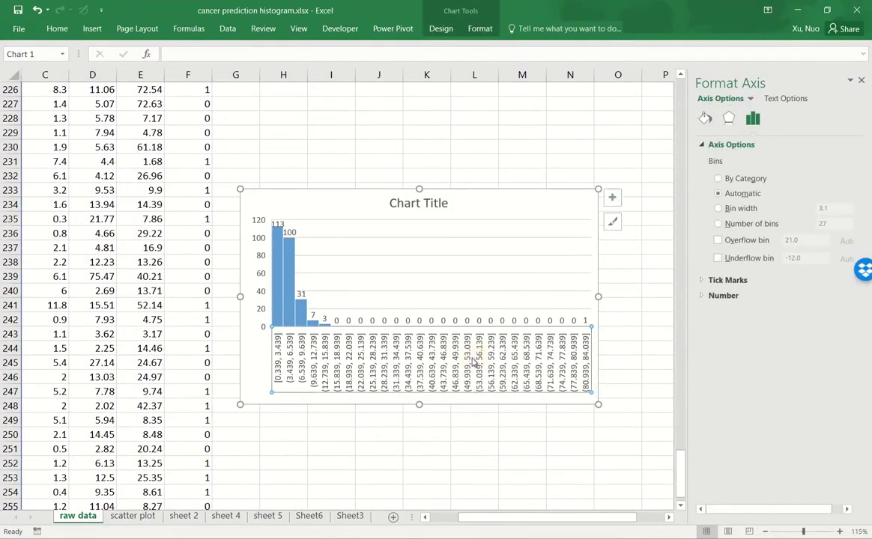
{"action": "right_click", "coordinate": [474, 362]}
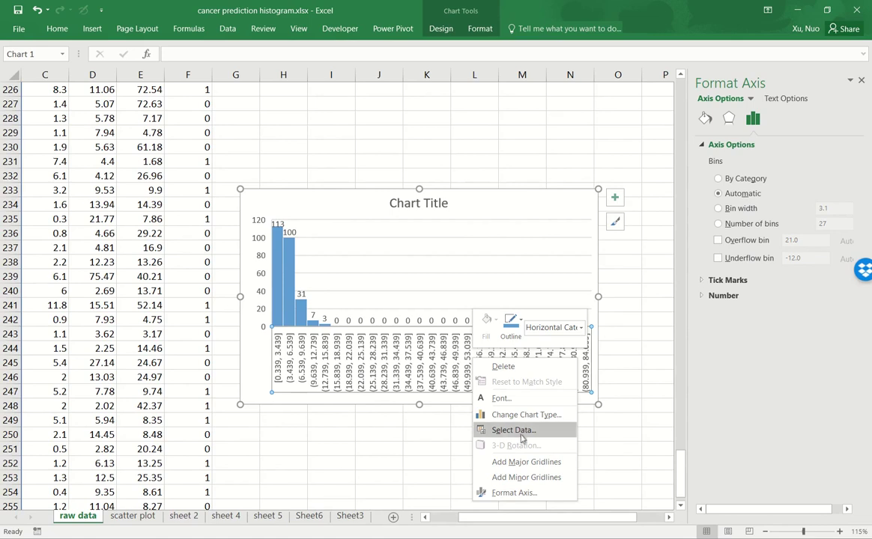
{"action": "key", "text": "Escape"}
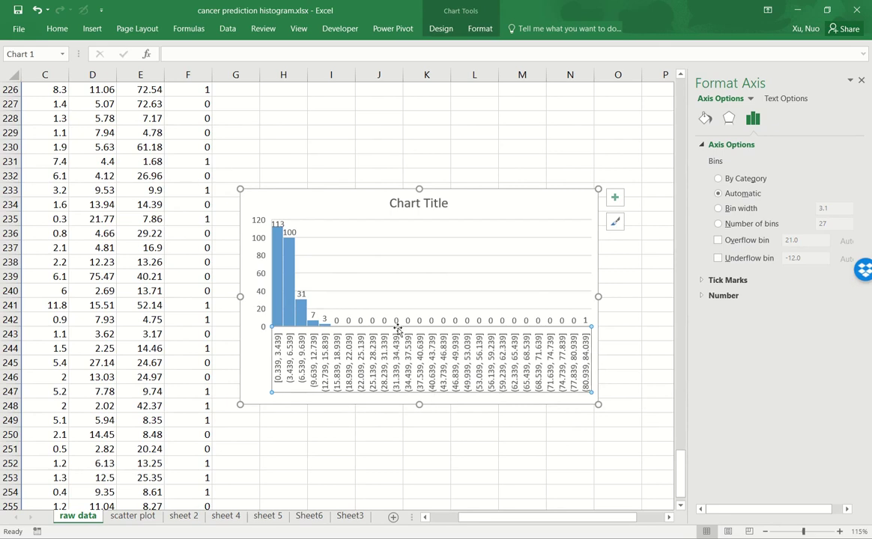
{"action": "mouse_move", "coordinate": [304, 315]}
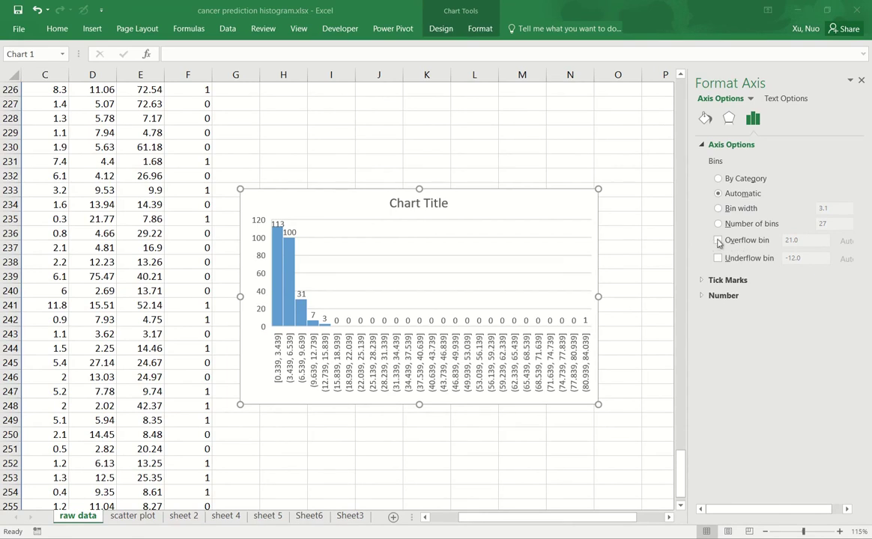
- Add an overflow bin at 15 to the AFP histogram
{"action": "left_click", "coordinate": [718, 242]}
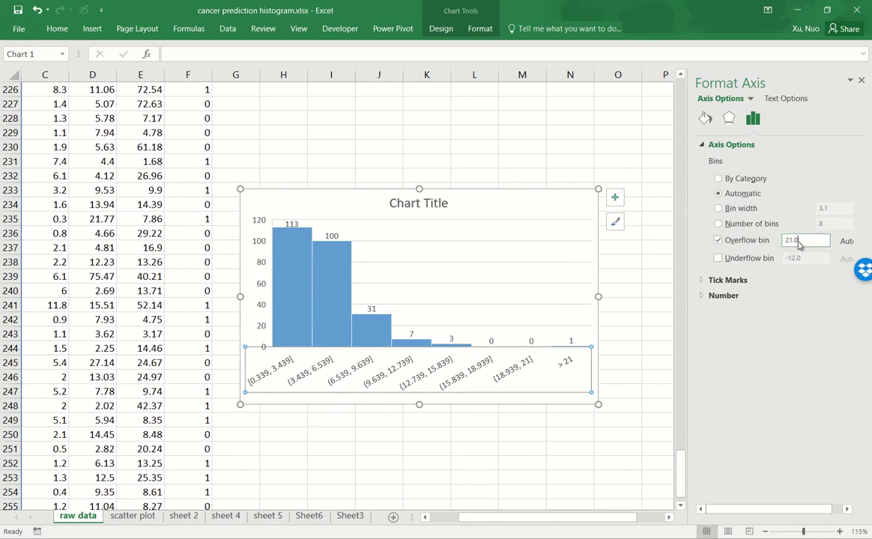
{"action": "left_click_drag", "start_coordinate": [796, 241], "coordinate": [783, 241]}
{"action": "type", "text": "15"}
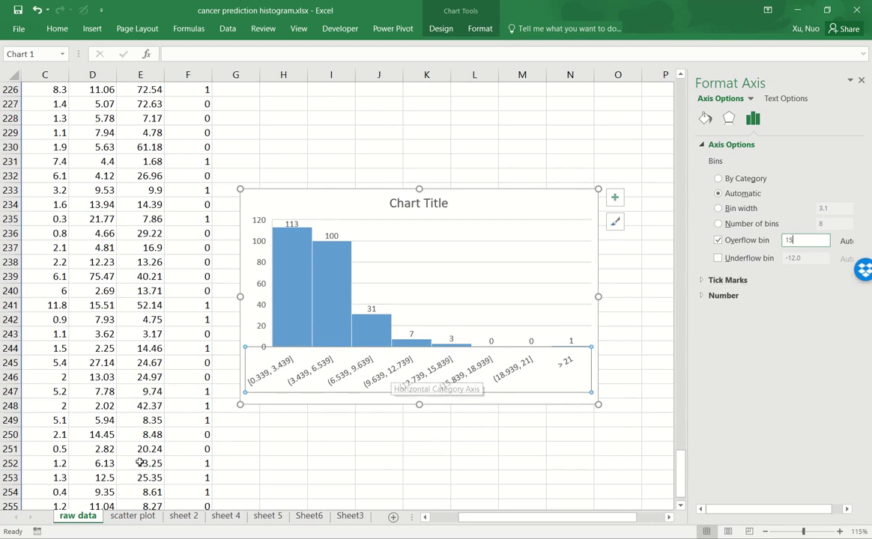
{"action": "key", "text": "Return"}
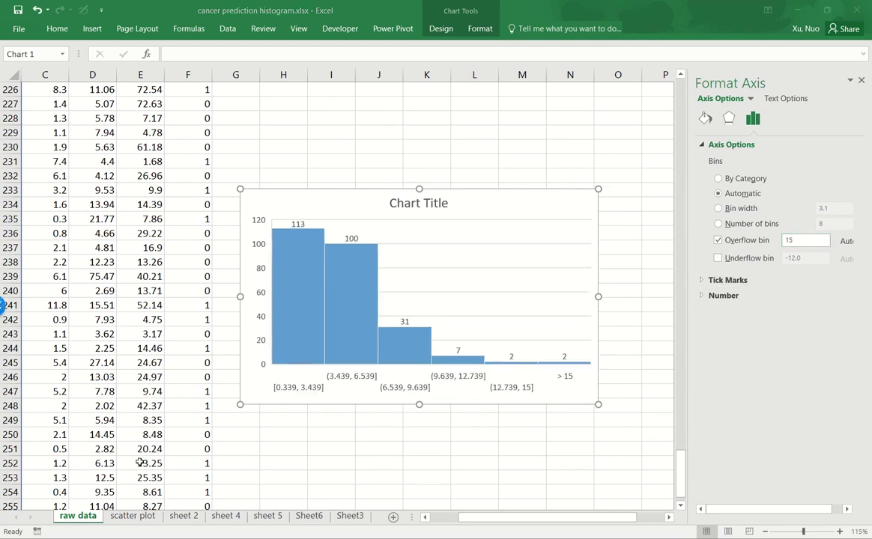
- Turn on the underflow bin and select its threshold value for replacing
{"action": "left_click", "coordinate": [719, 259]}
{"action": "left_click", "coordinate": [803, 258]}
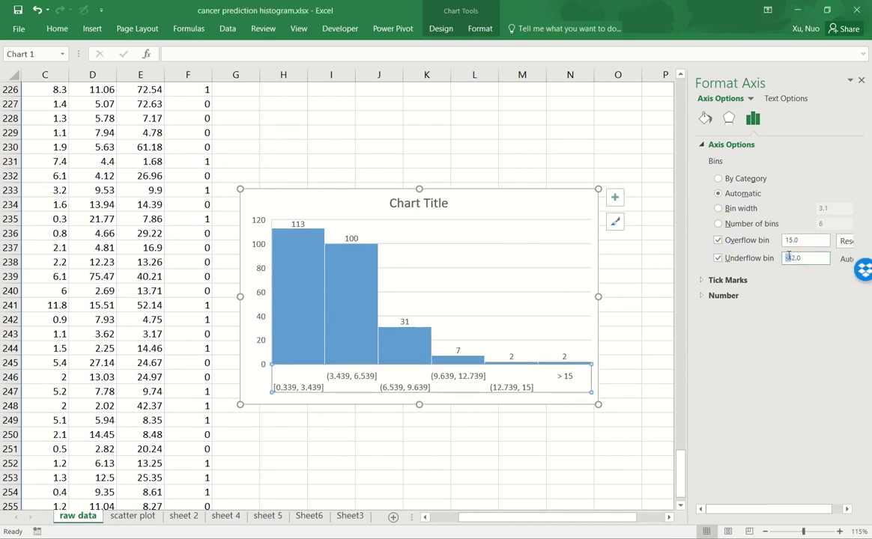
{"action": "left_click_drag", "start_coordinate": [796, 258], "coordinate": [779, 263]}
- Set the underflow threshold to 1 and a fixed bin width of 1.0
{"action": "type", "text": "1"}
{"action": "left_click", "coordinate": [781, 331]}
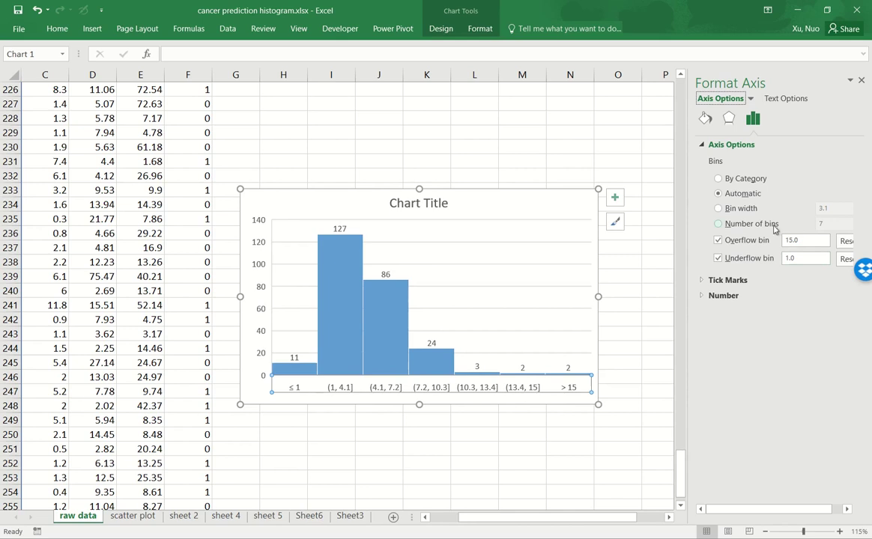
{"action": "left_click", "coordinate": [746, 211]}
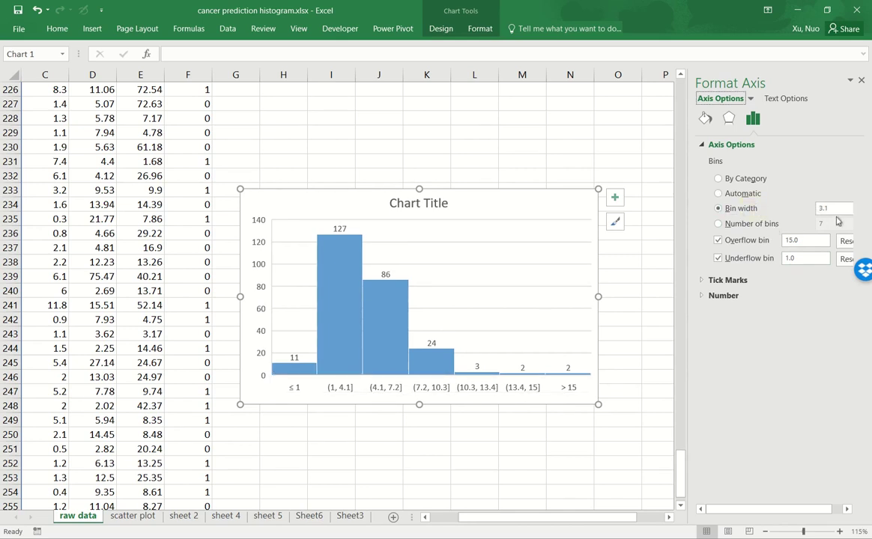
{"action": "left_click_drag", "start_coordinate": [837, 209], "coordinate": [816, 209]}
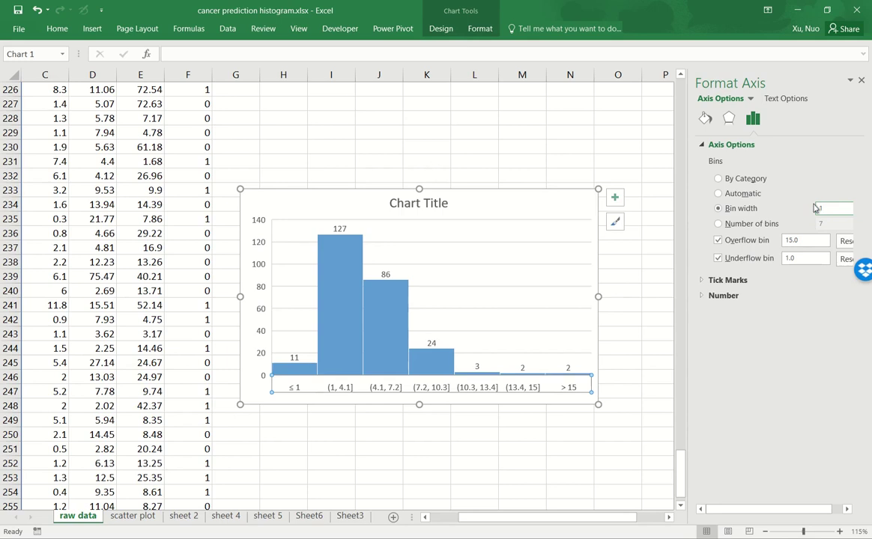
{"action": "key", "text": "Return"}
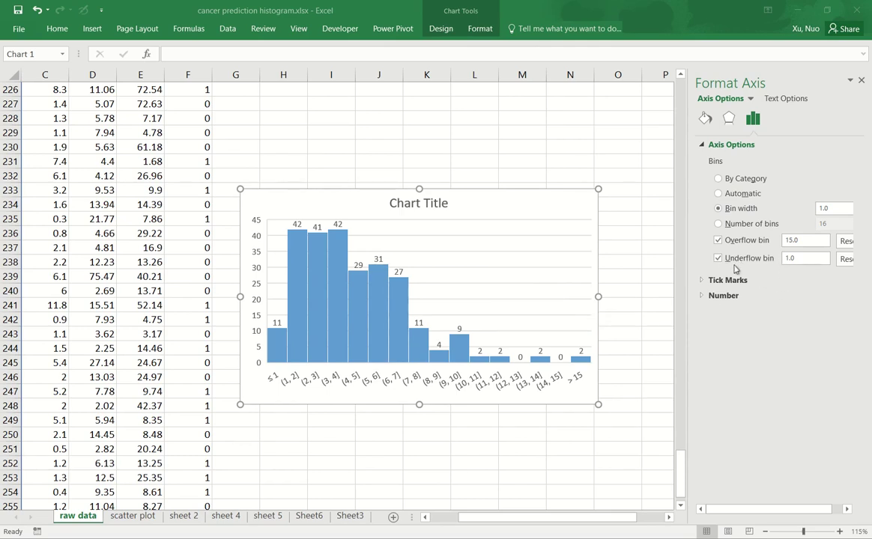
- Change the underflow bin threshold from 1 to 0
{"action": "left_click", "coordinate": [781, 259]}
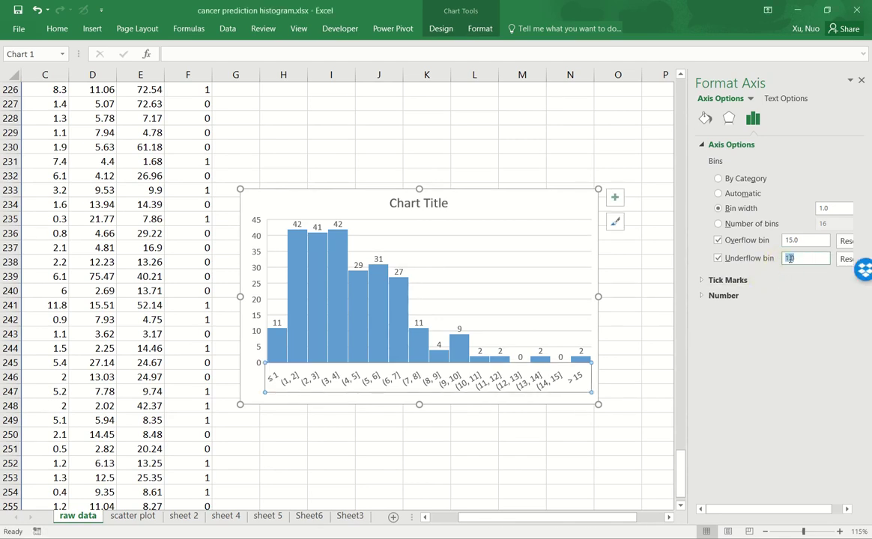
{"action": "type", "text": "0"}
{"action": "key", "text": "Return"}
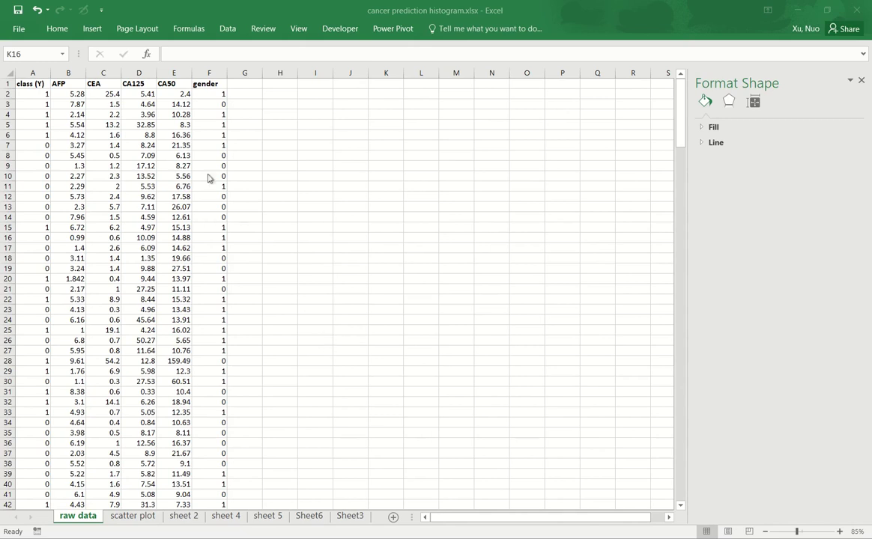
- Confirm Analysis ToolPak is checked under File > Options > Add-ins > Manage Excel Add-ins
{"action": "left_click", "coordinate": [20, 31]}
{"action": "left_click", "coordinate": [23, 306]}
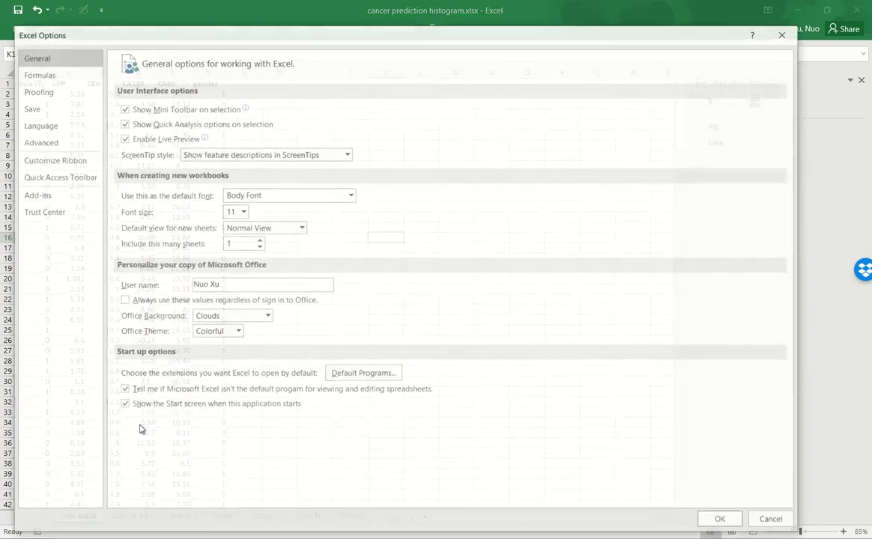
{"action": "left_click", "coordinate": [35, 195]}
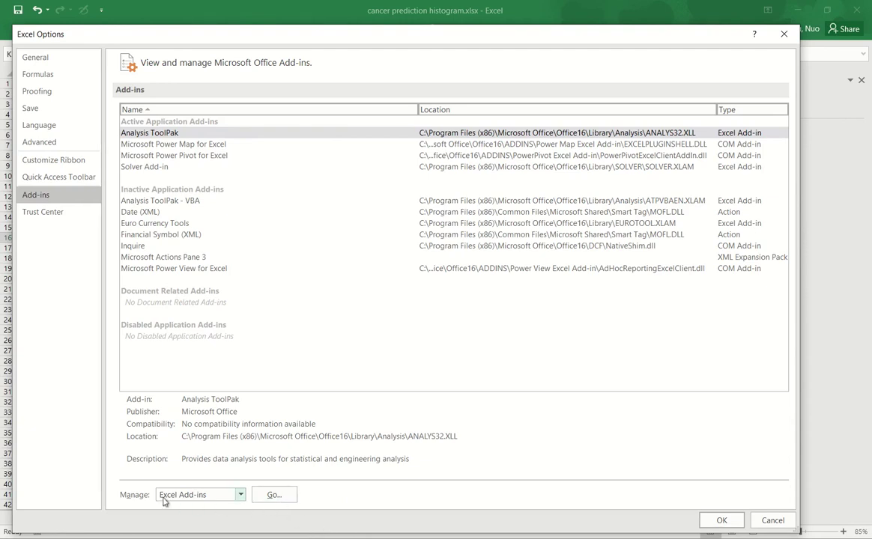
{"action": "left_click", "coordinate": [274, 497]}
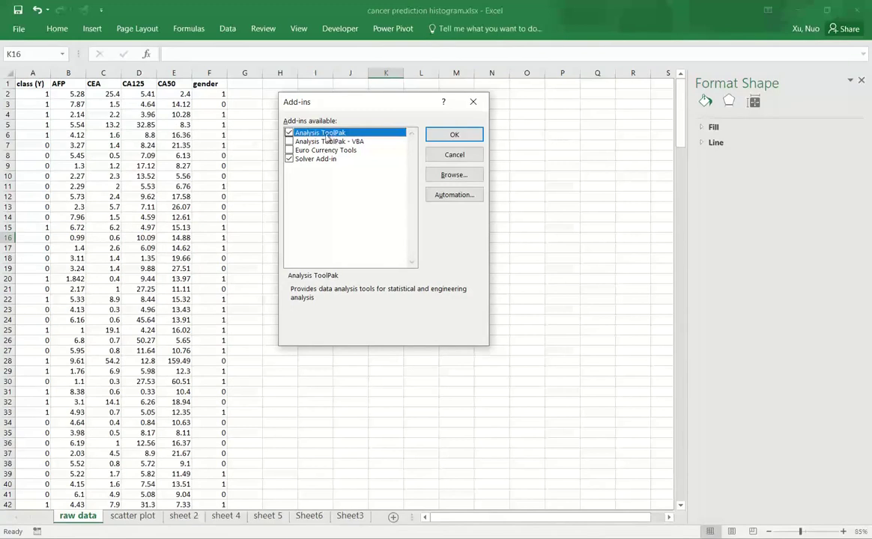
{"action": "left_click", "coordinate": [474, 138]}
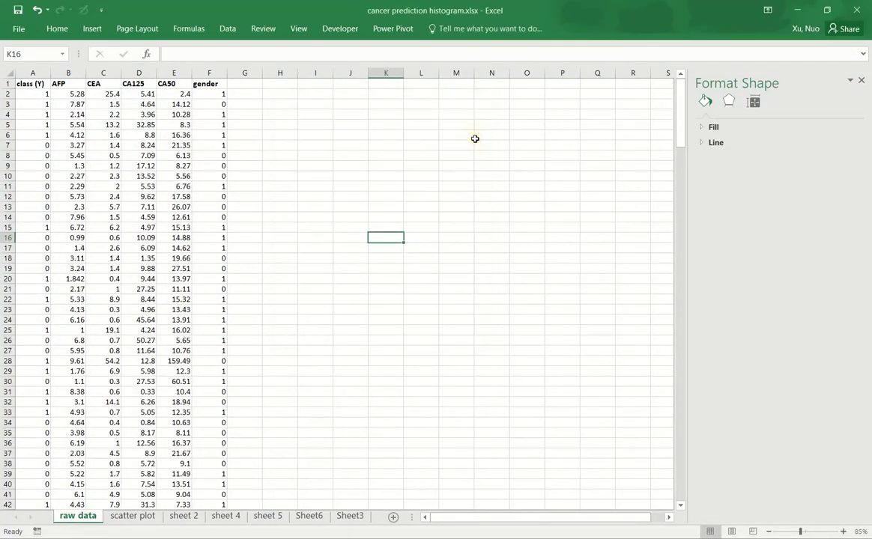
{"action": "left_click", "coordinate": [232, 32]}
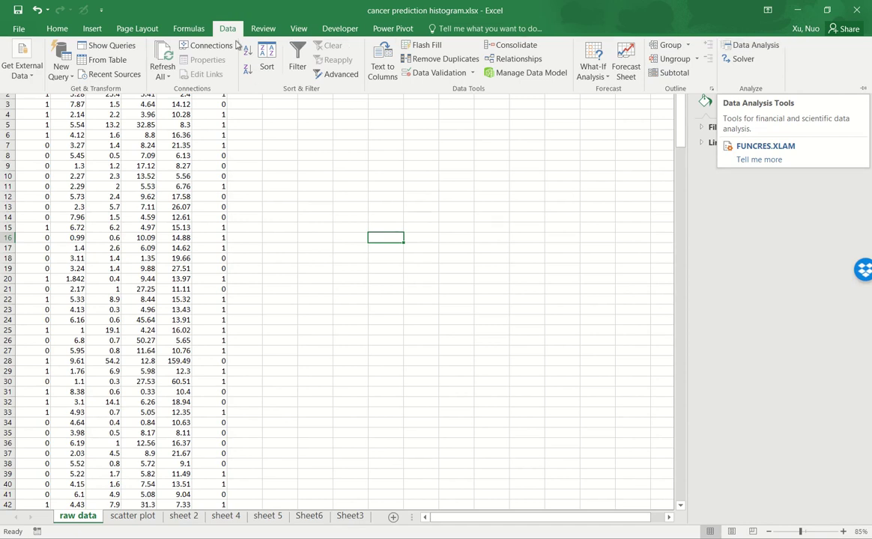
{"action": "left_click", "coordinate": [104, 278]}
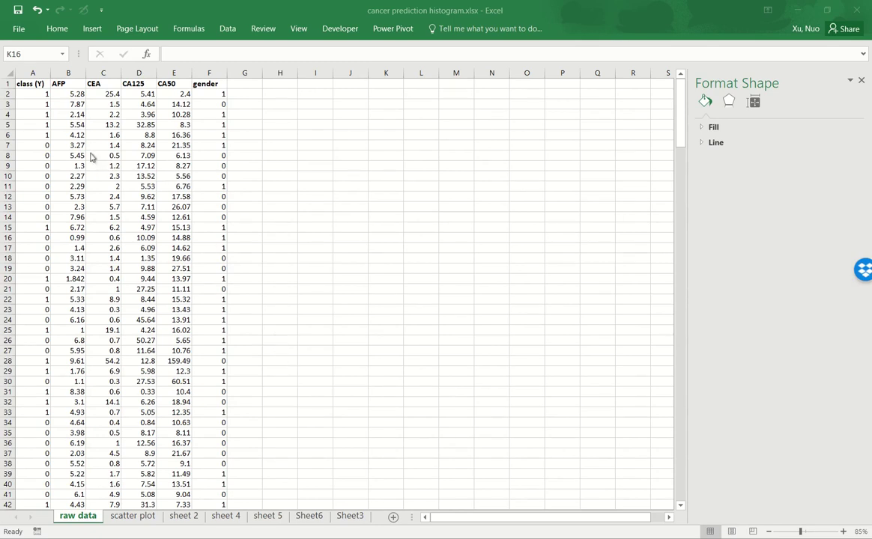
- Select the raw data A1:F256 and create a PivotTable on a new worksheet
{"action": "left_click", "coordinate": [33, 82]}
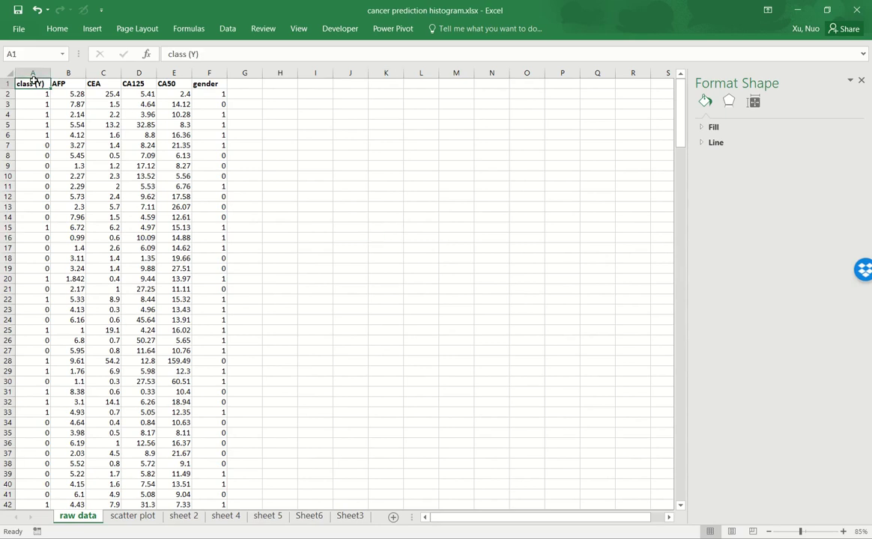
{"action": "key", "text": "ctrl+shift+Right"}
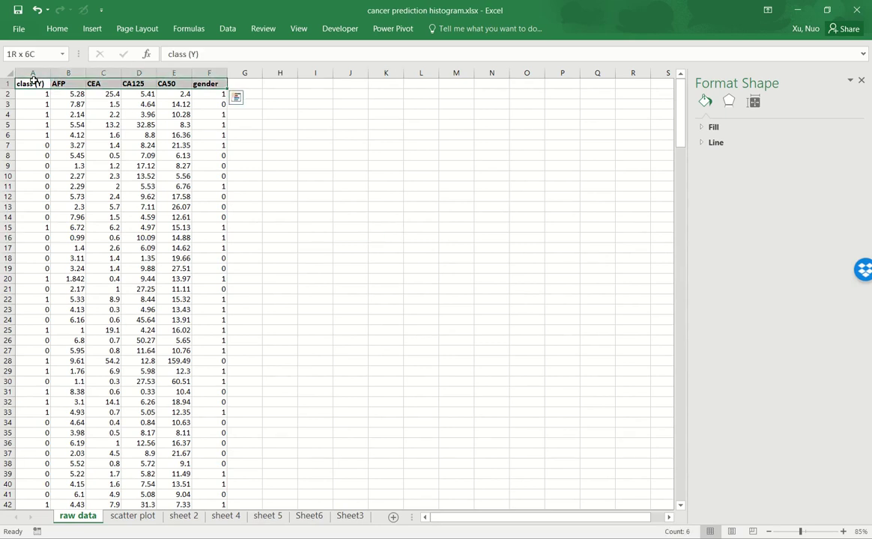
{"action": "key", "text": "ctrl+shift+Down"}
{"action": "scroll", "coordinate": [376, 274], "scroll_direction": "up", "scroll_amount": 7}
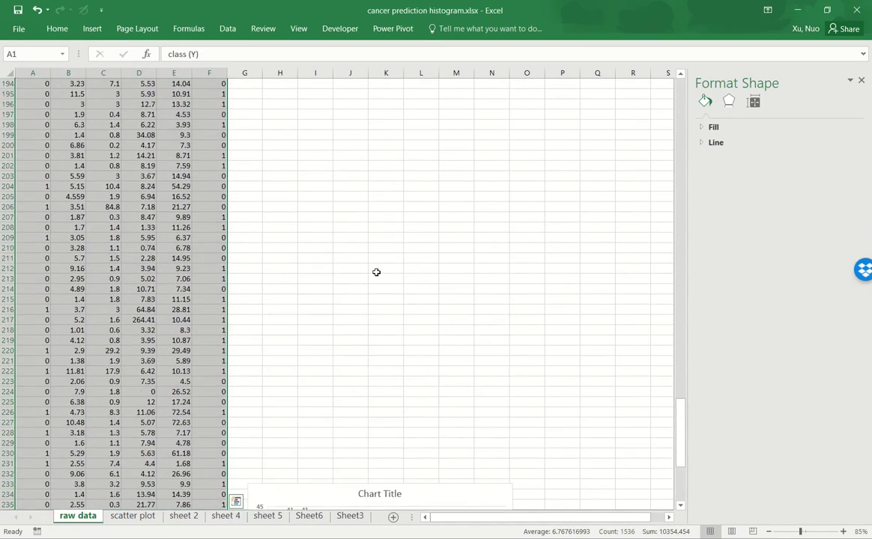
{"action": "scroll", "coordinate": [376, 274], "scroll_direction": "up", "scroll_amount": 20}
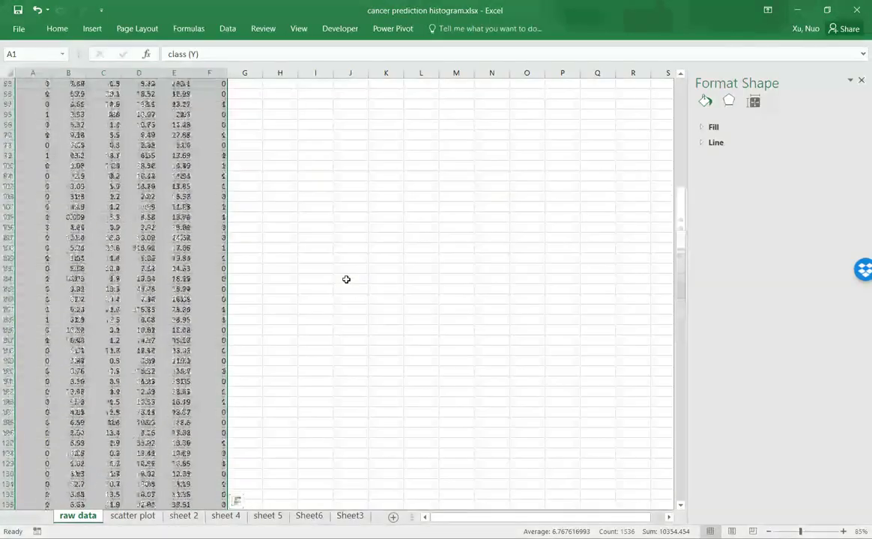
{"action": "scroll", "coordinate": [346, 279], "scroll_direction": "up", "scroll_amount": 10}
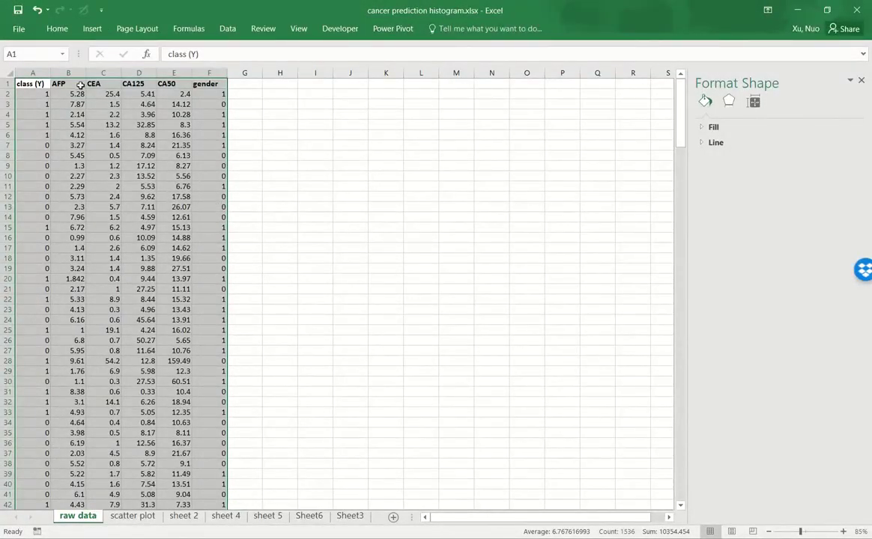
{"action": "left_click", "coordinate": [92, 28]}
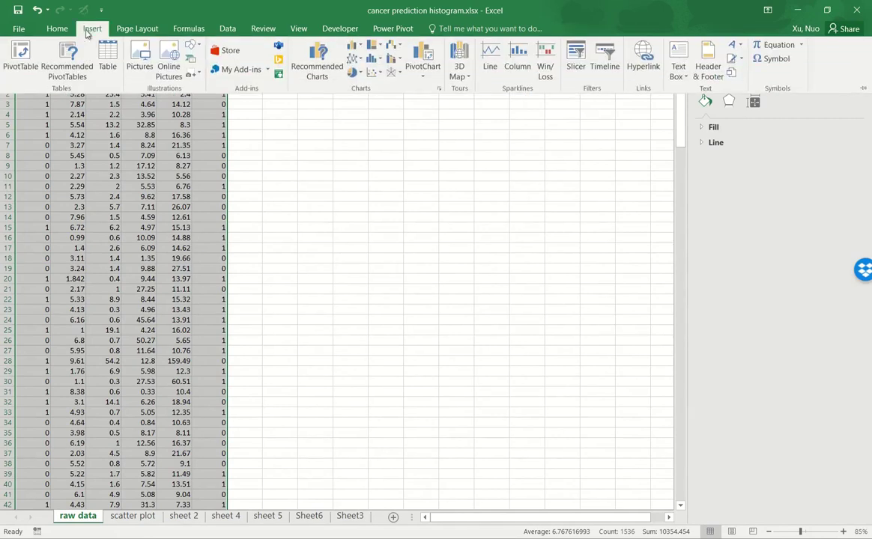
{"action": "left_click", "coordinate": [21, 56]}
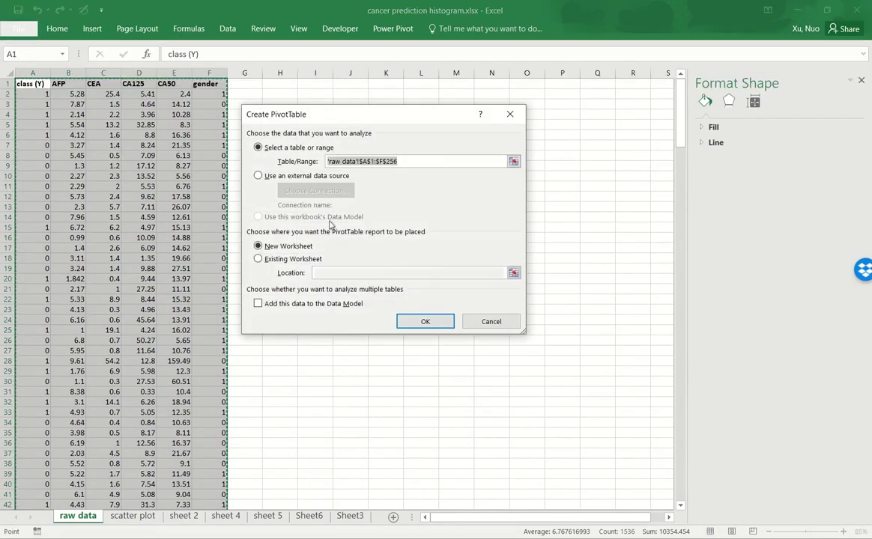
{"action": "left_click", "coordinate": [292, 261]}
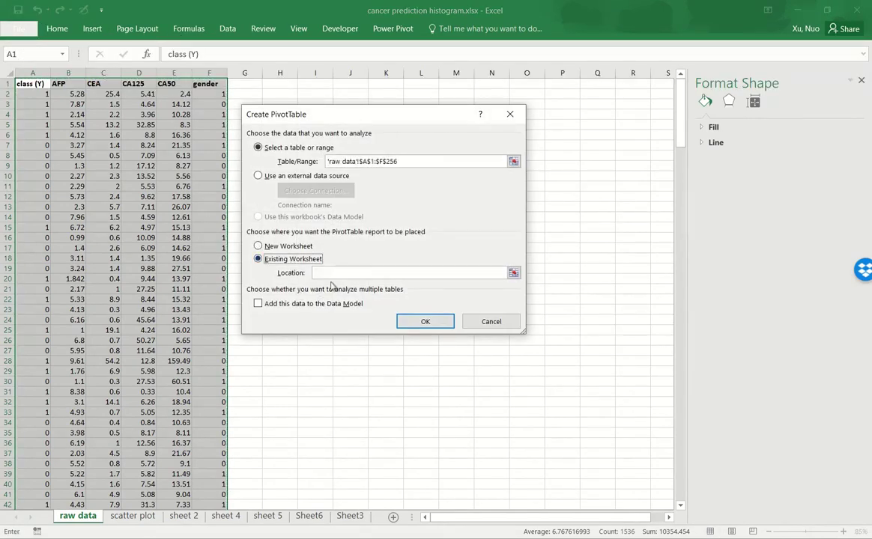
{"action": "left_click", "coordinate": [259, 245]}
{"action": "left_click", "coordinate": [424, 322]}
- Put class (Y) in Rows and Values, summarised as Count: 144 zeros, 111 ones
{"action": "left_click", "coordinate": [487, 273]}
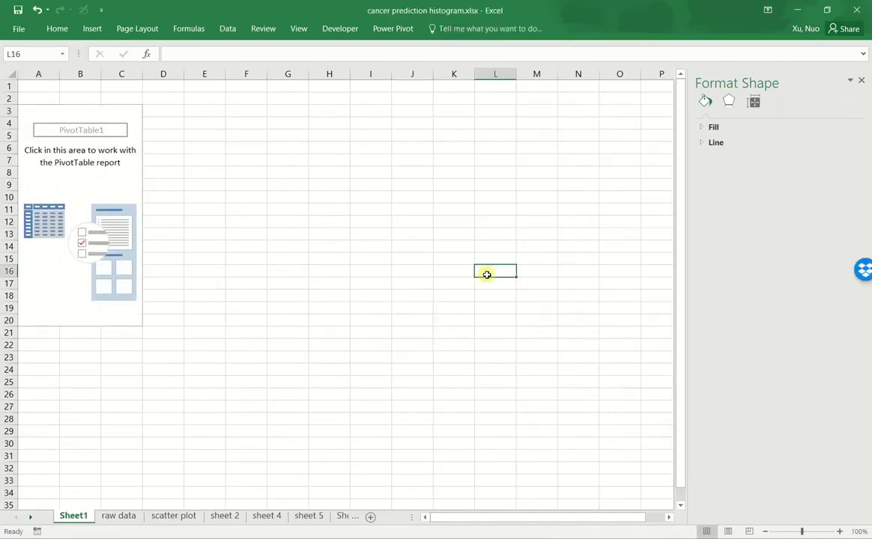
{"action": "left_click", "coordinate": [115, 173]}
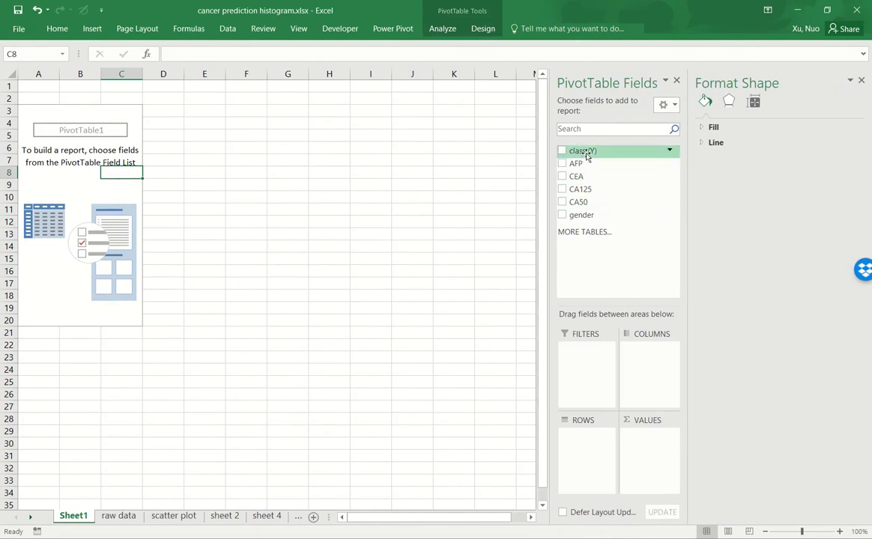
{"action": "left_click_drag", "start_coordinate": [586, 155], "coordinate": [591, 472]}
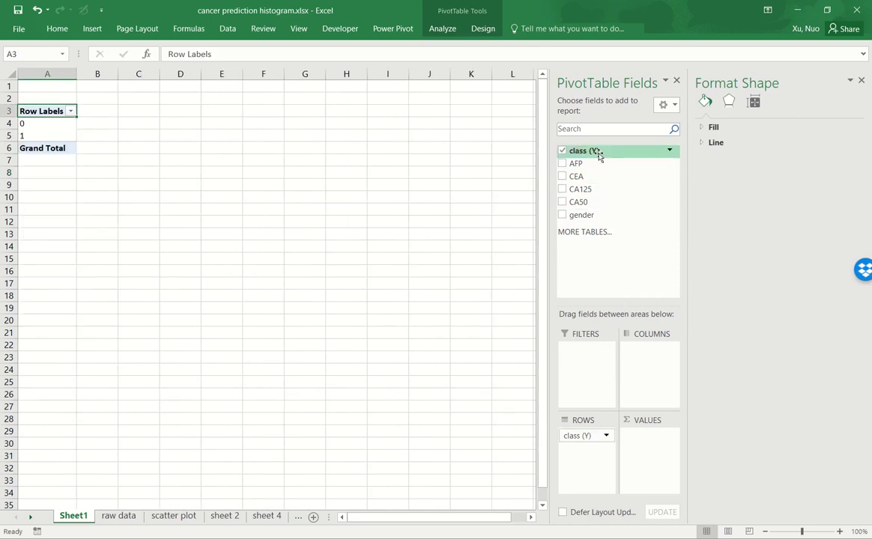
{"action": "left_click_drag", "start_coordinate": [598, 156], "coordinate": [653, 461]}
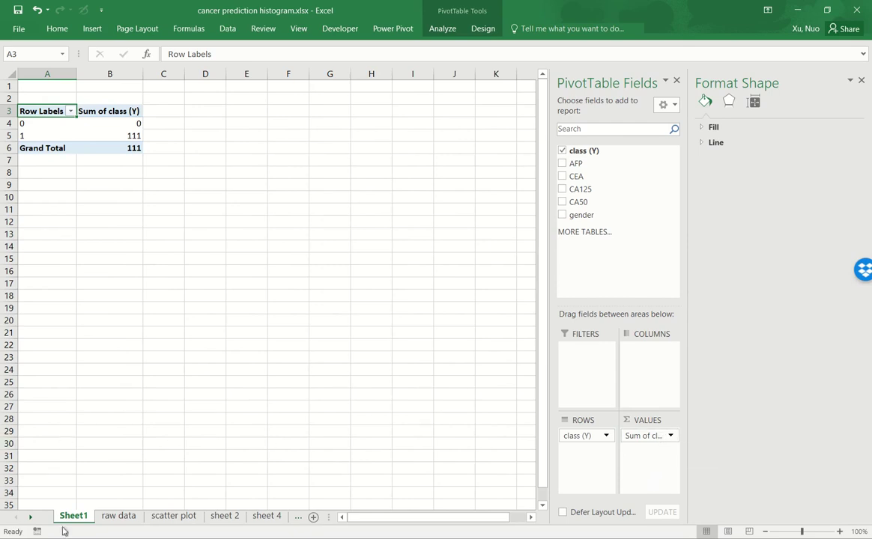
{"action": "left_click", "coordinate": [670, 435]}
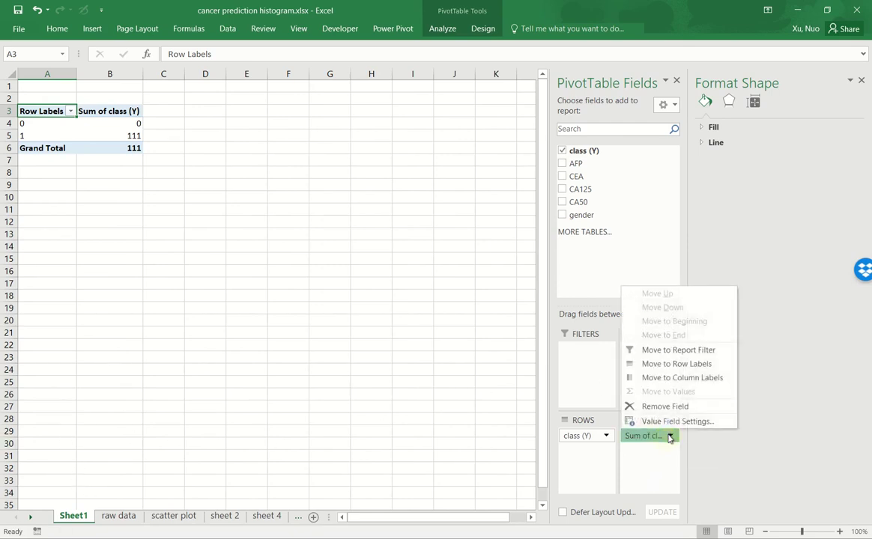
{"action": "left_click", "coordinate": [663, 420]}
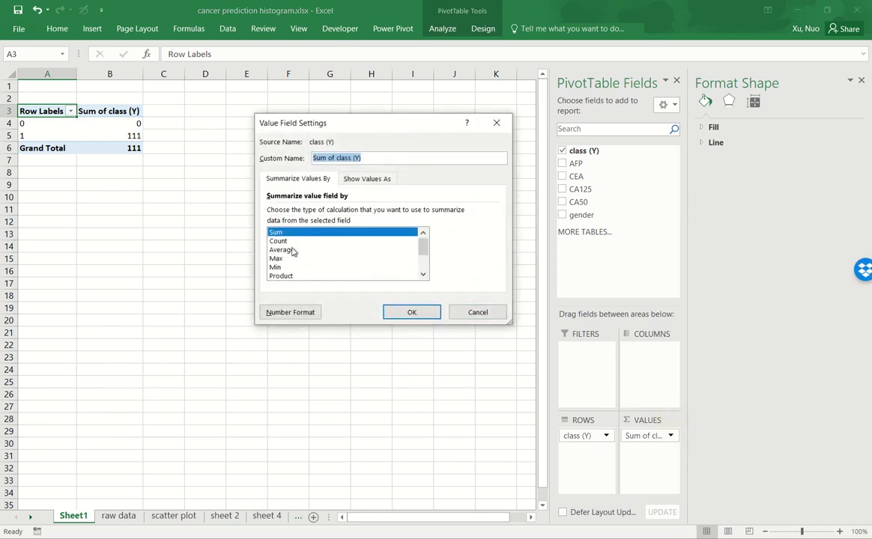
{"action": "left_click", "coordinate": [287, 242]}
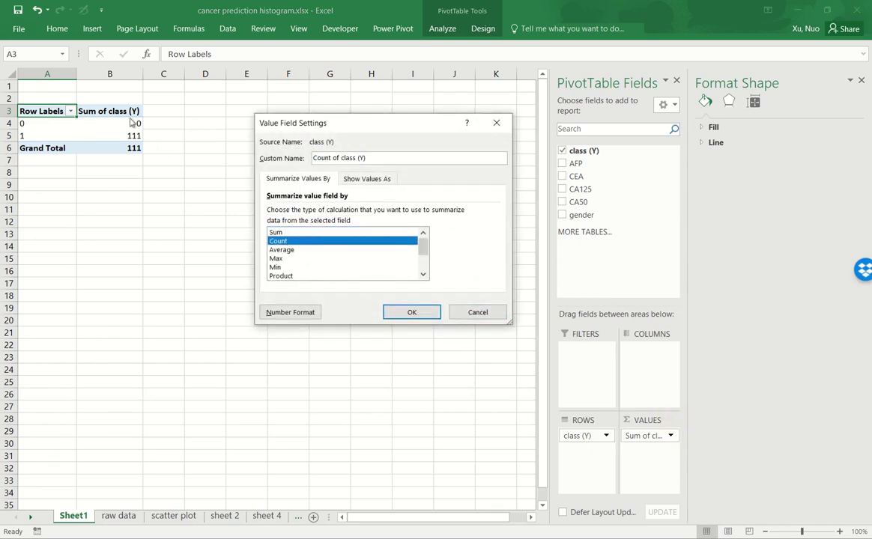
{"action": "left_click", "coordinate": [411, 313]}
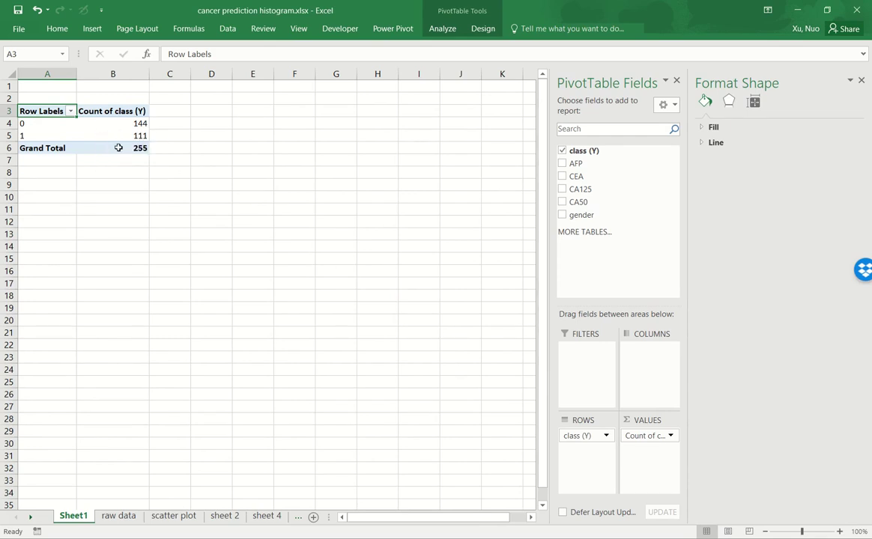
- Drill into the PivotTable counts to list the class 0 and class 1 records on new sheets
{"action": "mouse_move", "coordinate": [123, 129]}
{"action": "double_click", "coordinate": [122, 124]}
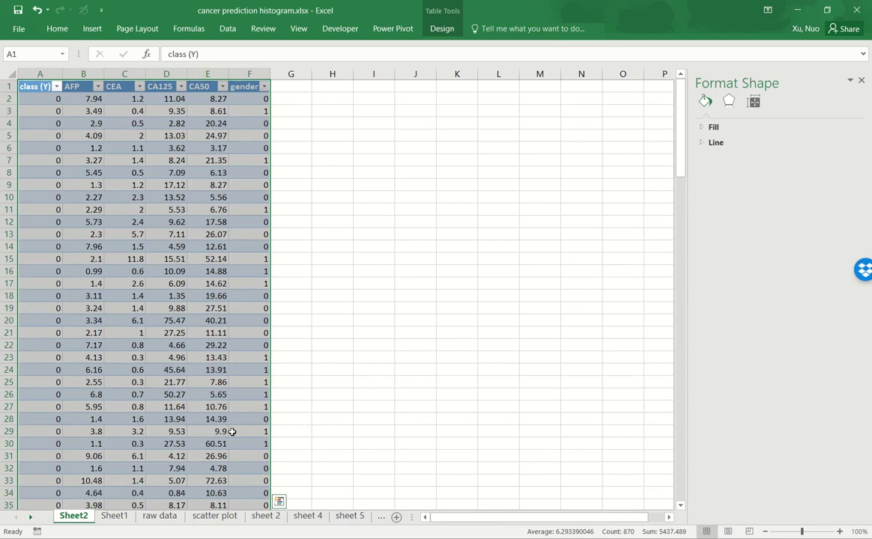
{"action": "left_click", "coordinate": [114, 516]}
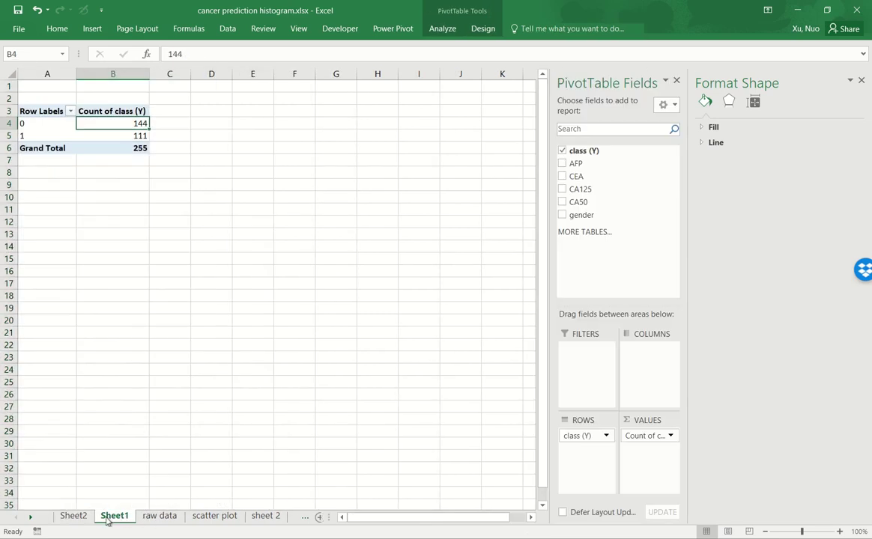
{"action": "double_click", "coordinate": [122, 133]}
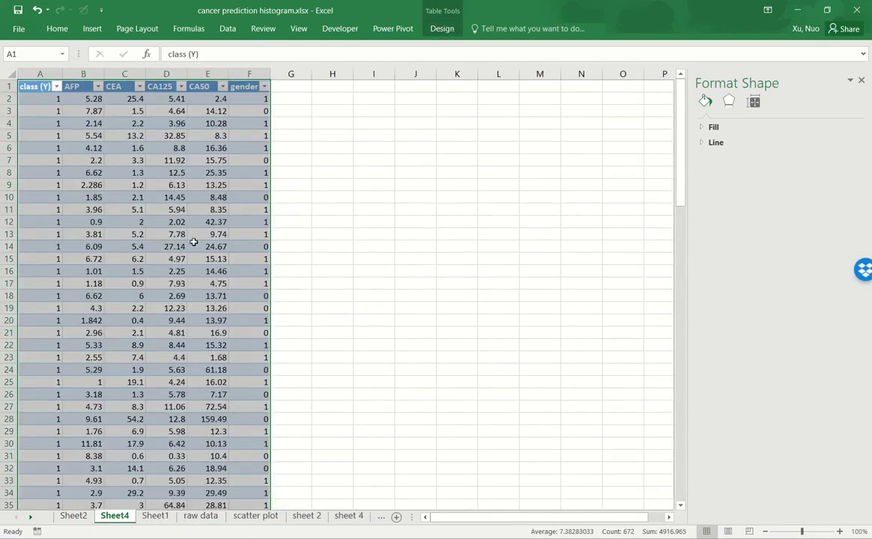
- Rename the class-1 sheet to 1s and the class-0 sheet to 0s
{"action": "left_click", "coordinate": [110, 512]}
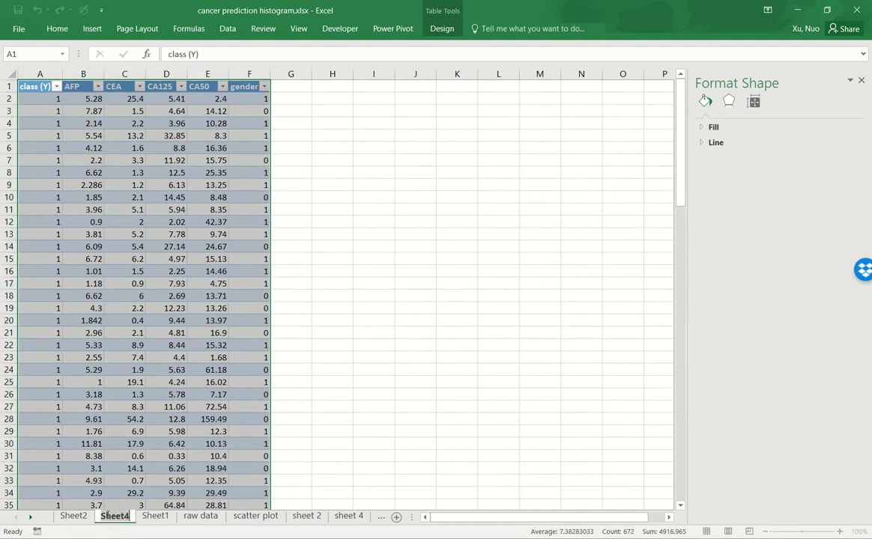
{"action": "double_click", "coordinate": [109, 507]}
{"action": "type", "text": "1"}
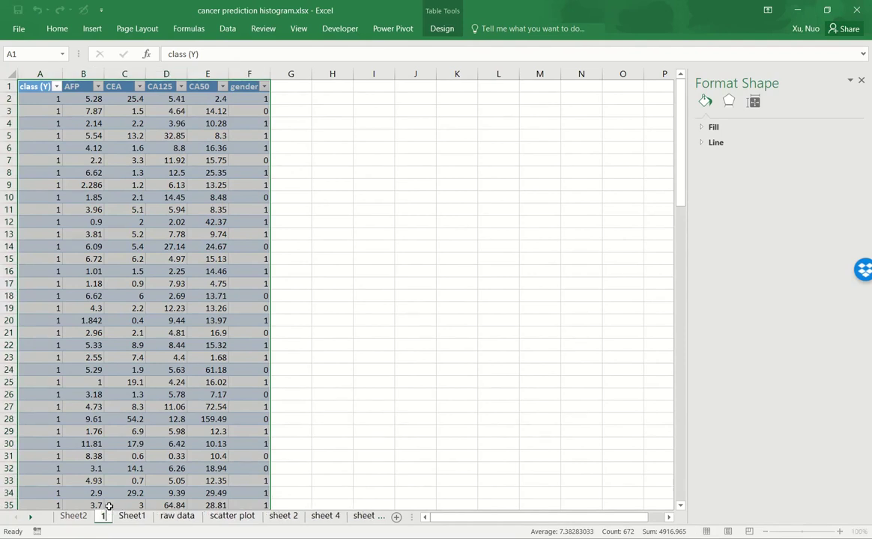
{"action": "type", "text": "s"}
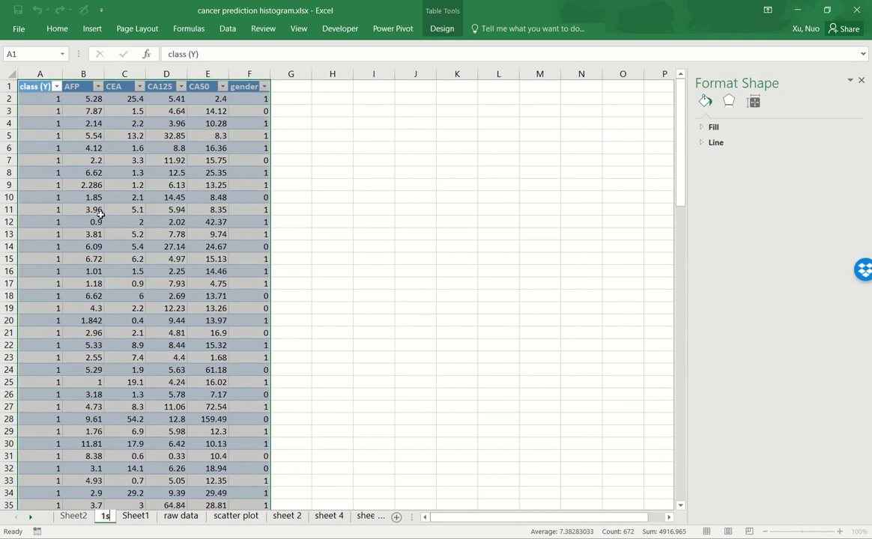
{"action": "left_click", "coordinate": [73, 516]}
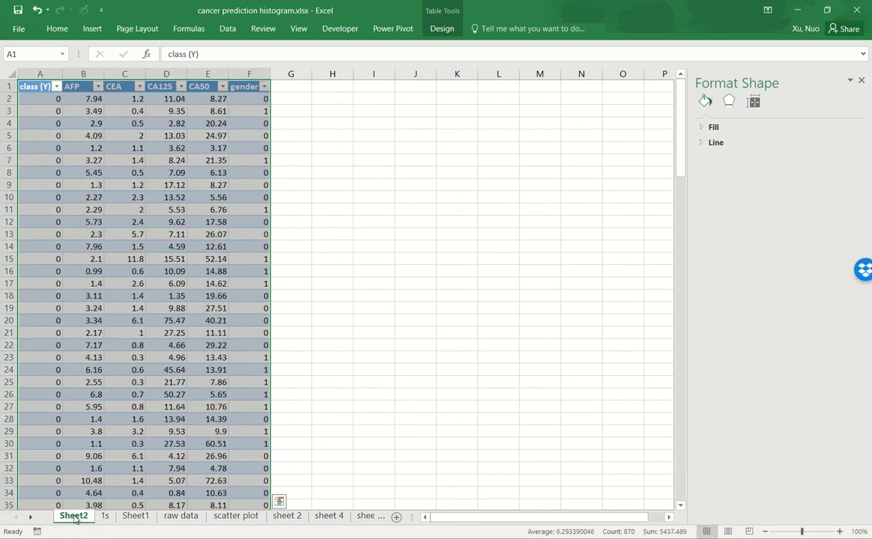
{"action": "double_click", "coordinate": [75, 517]}
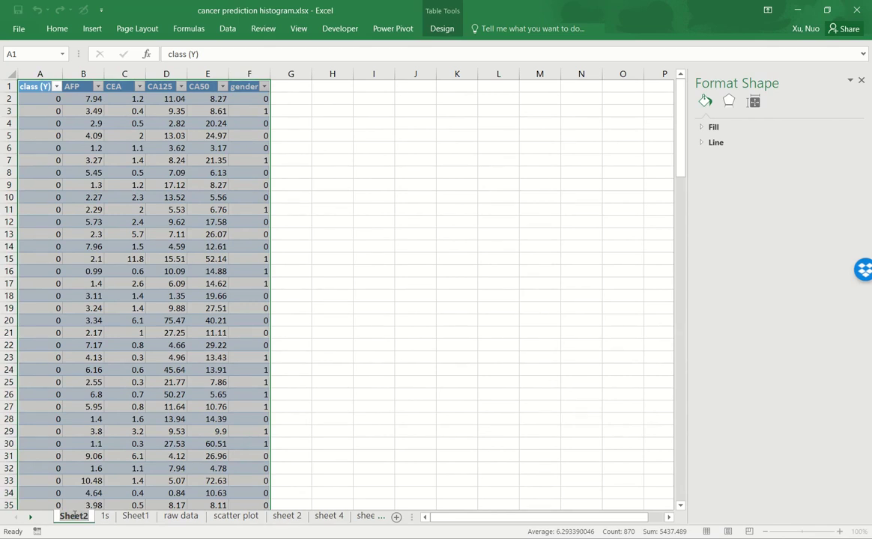
{"action": "type", "text": "0s"}
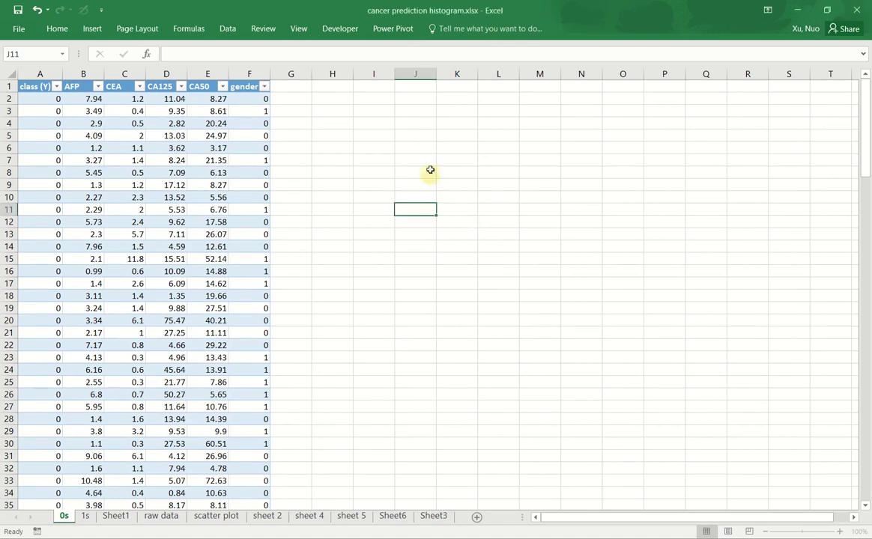
- Enter bin values 0, 1, 2 in J4:J6 and fill the series down to 15 in J19
{"action": "left_click", "coordinate": [428, 124]}
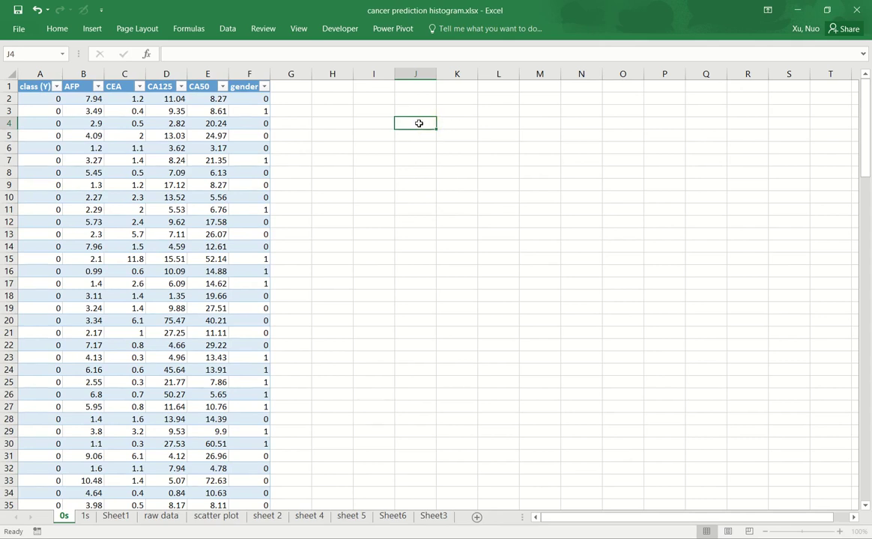
{"action": "double_click", "coordinate": [419, 124]}
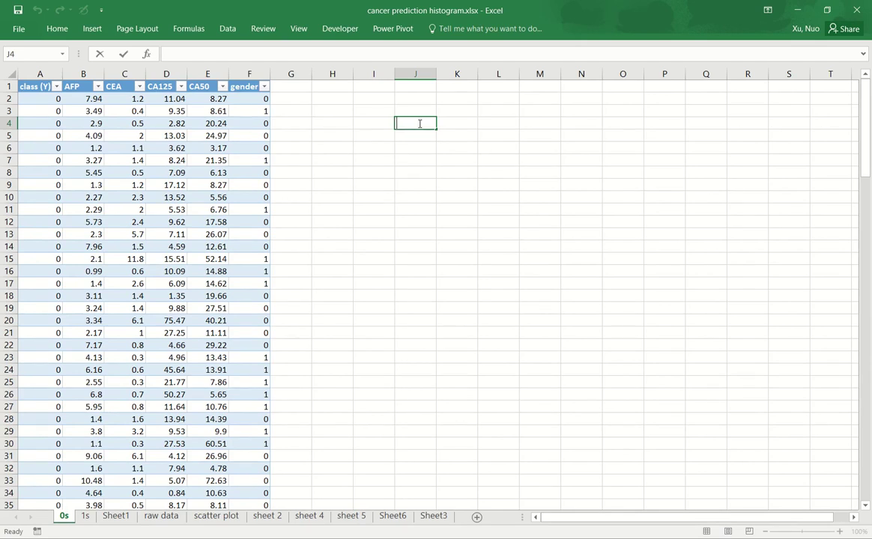
{"action": "type", "text": "0"}
{"action": "key", "text": "Return"}
{"action": "type", "text": "1"}
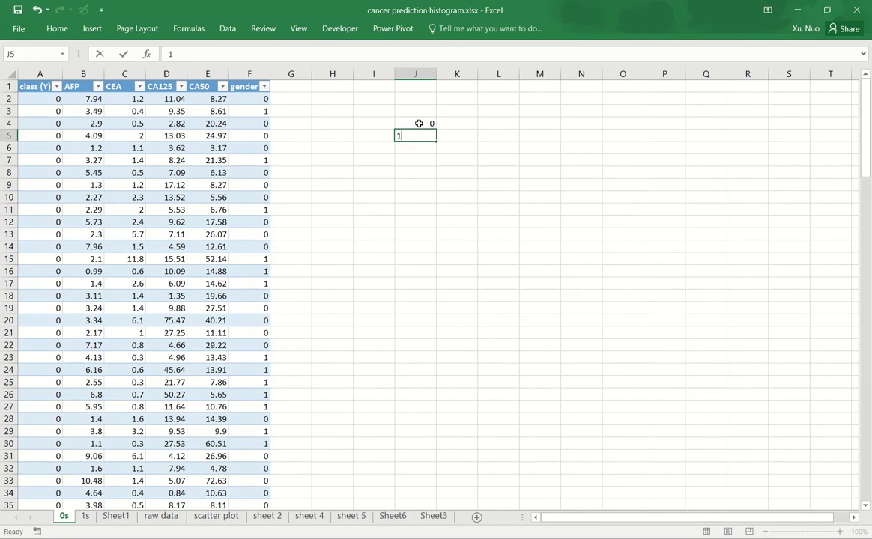
{"action": "key", "text": "Return"}
{"action": "type", "text": "2"}
{"action": "key", "text": "Return"}
{"action": "left_click_drag", "start_coordinate": [418, 123], "coordinate": [427, 312]}
{"action": "left_click_drag", "start_coordinate": [419, 110], "coordinate": [419, 109]}
- Type the heading bin in J3
{"action": "left_click", "coordinate": [421, 109]}
{"action": "type", "text": "bin"}
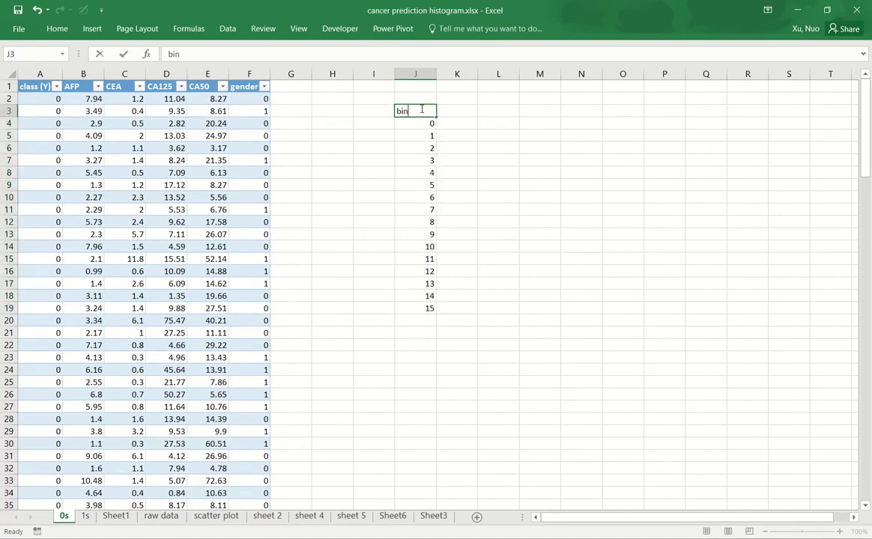
{"action": "key", "text": "Return"}
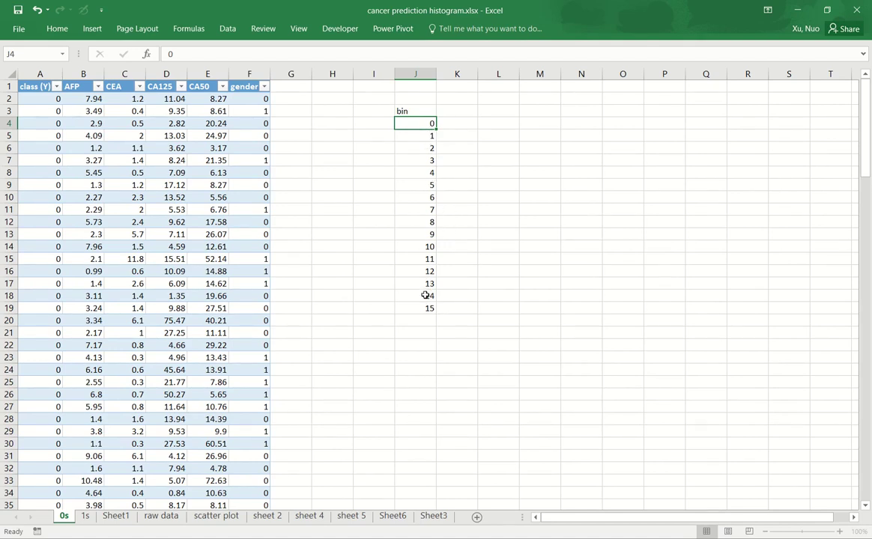
- Start a Histogram analysis with input range $B$1:$B$145 and bin range $J$3:$J$19
{"action": "left_click", "coordinate": [228, 30]}
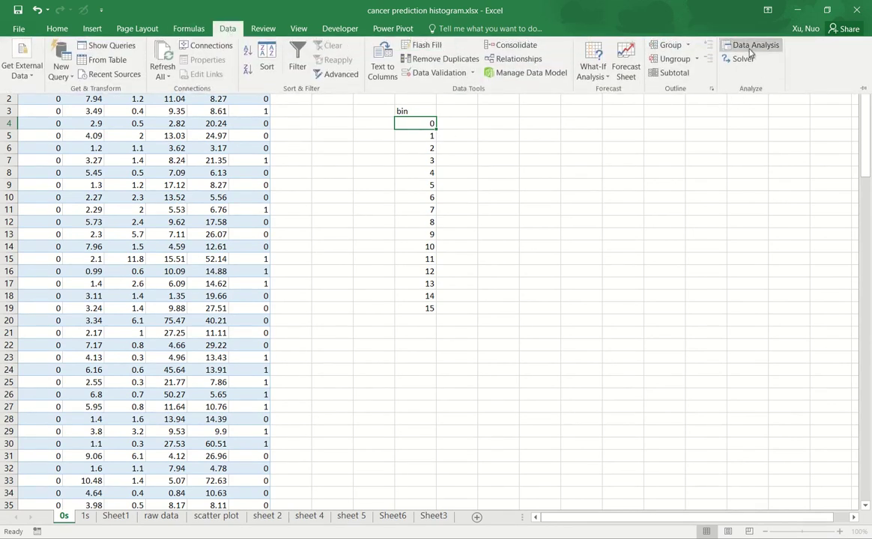
{"action": "left_click", "coordinate": [750, 51]}
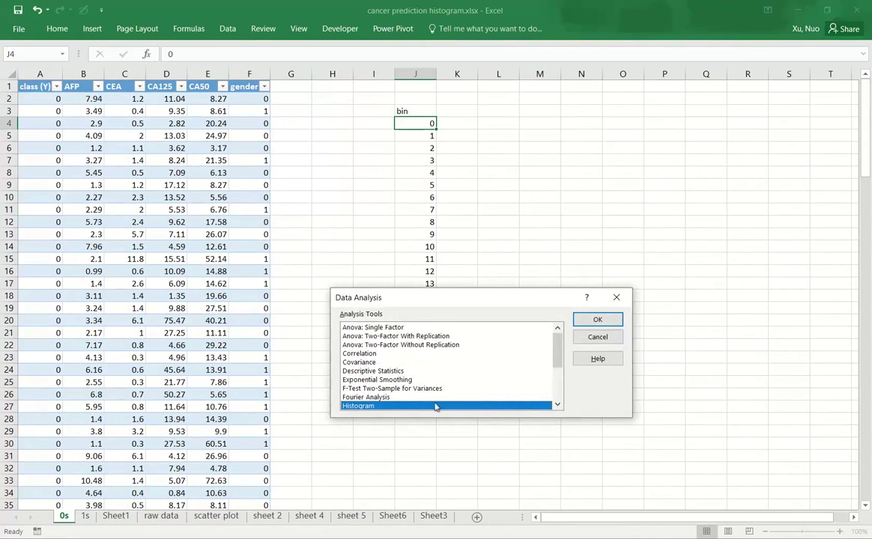
{"action": "left_click", "coordinate": [589, 319]}
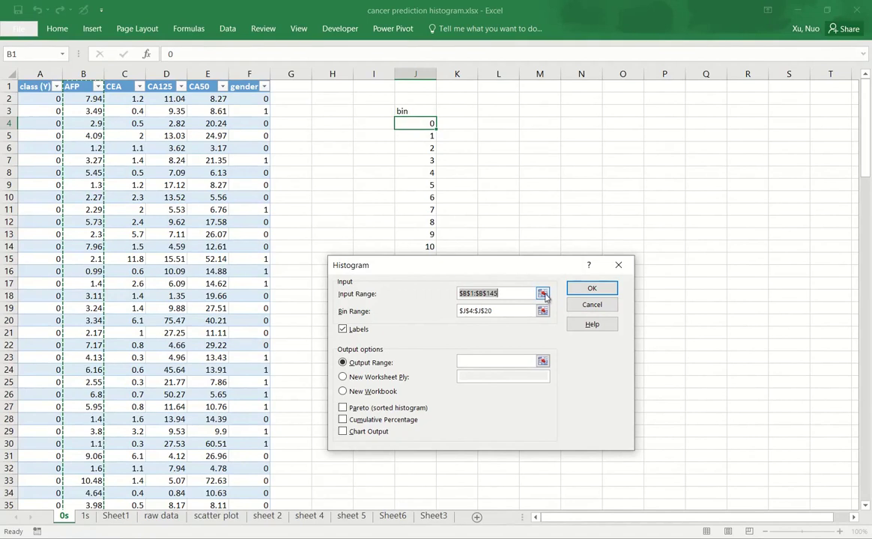
{"action": "left_click", "coordinate": [542, 294]}
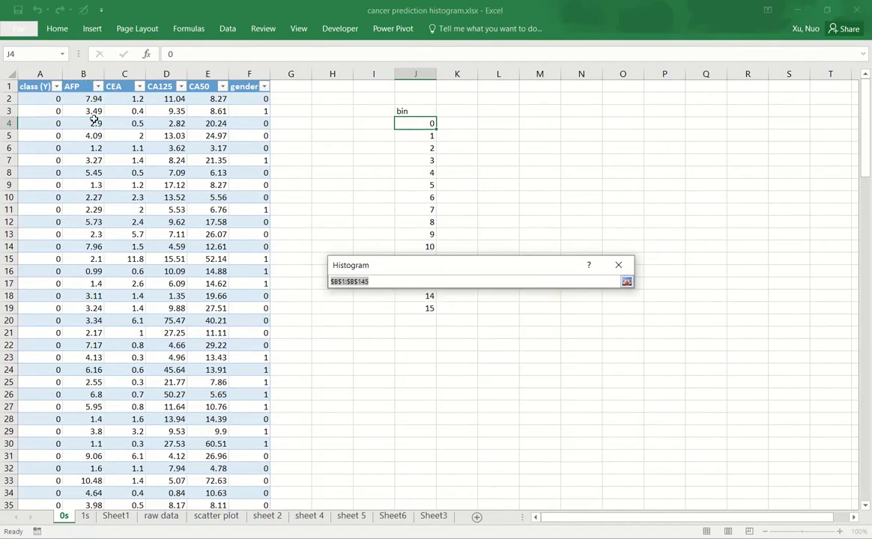
{"action": "left_click", "coordinate": [73, 87]}
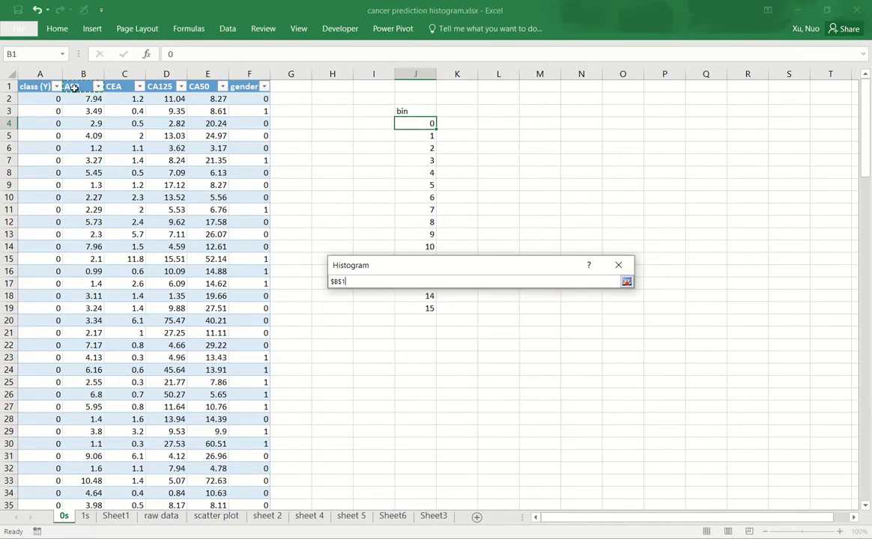
{"action": "key", "text": "ctrl+shift+Down"}
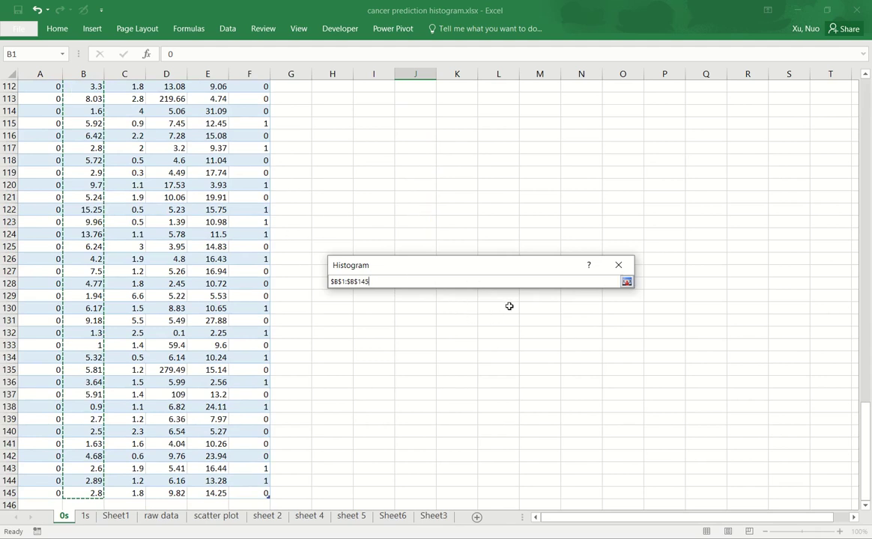
{"action": "left_click", "coordinate": [626, 282]}
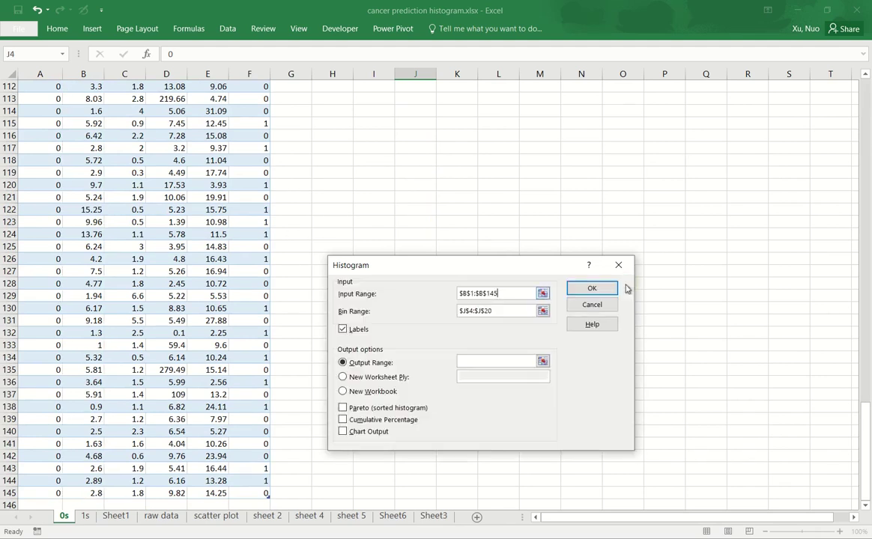
{"action": "left_click", "coordinate": [542, 311]}
{"action": "scroll", "coordinate": [632, 227], "scroll_direction": "up", "scroll_amount": 1}
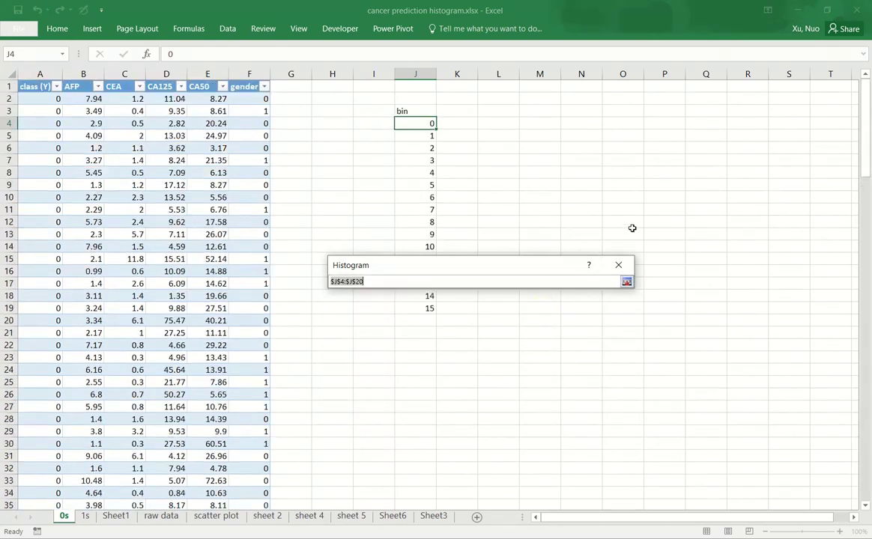
{"action": "left_click_drag", "start_coordinate": [419, 111], "coordinate": [418, 307]}
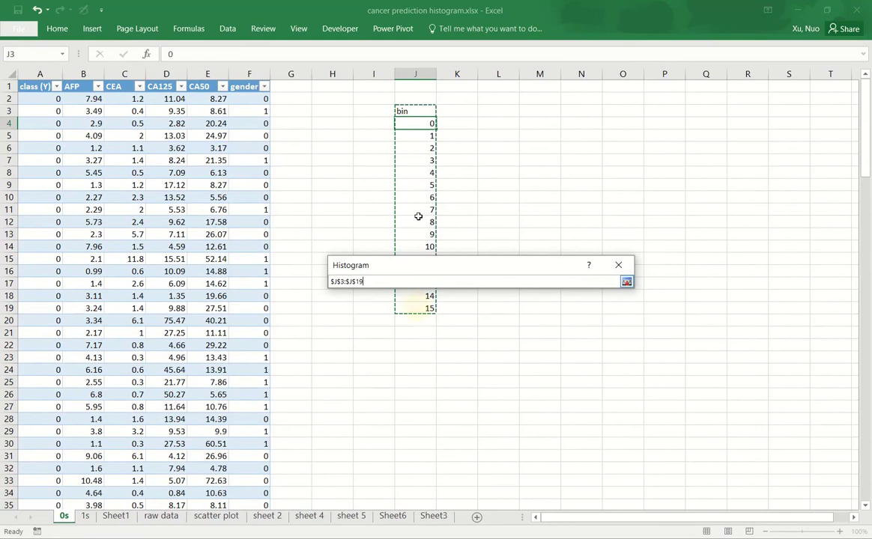
{"action": "left_click", "coordinate": [626, 282]}
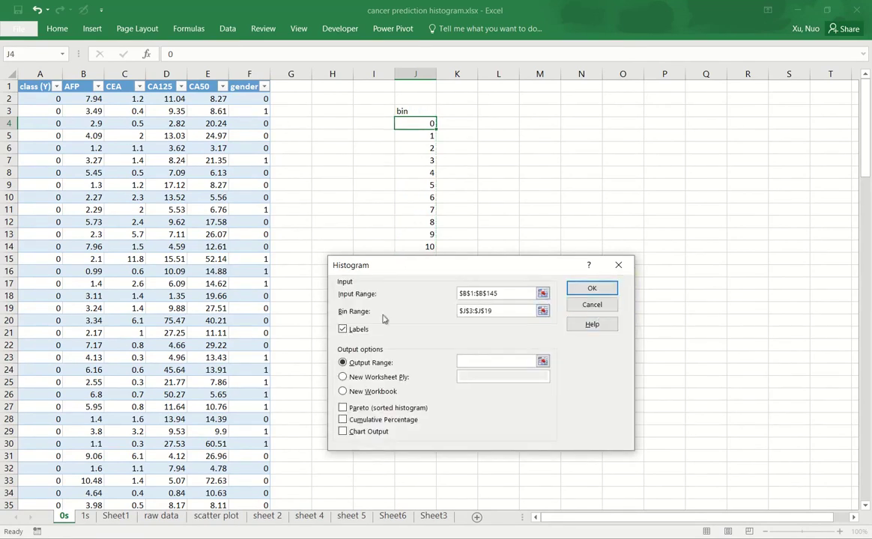
- Keep Labels on, output at L3 with Cumulative Percentage and Chart Output, and run it
{"action": "left_click", "coordinate": [344, 332]}
{"action": "left_click", "coordinate": [343, 330]}
{"action": "left_click", "coordinate": [477, 361]}
{"action": "left_click", "coordinate": [542, 362]}
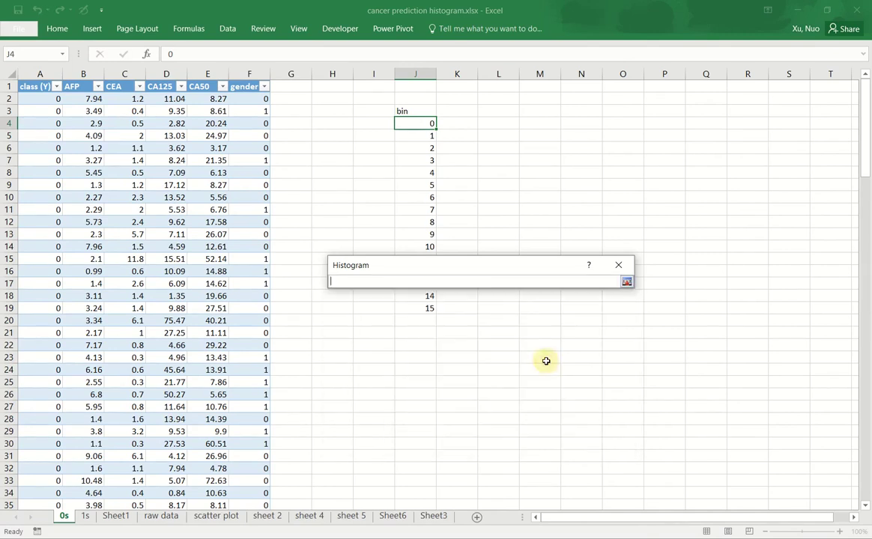
{"action": "left_click", "coordinate": [490, 112]}
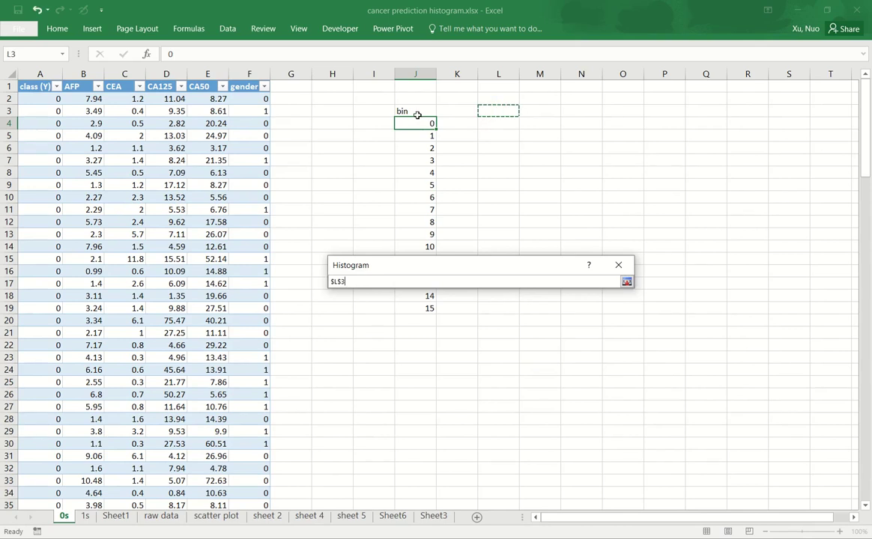
{"action": "left_click", "coordinate": [627, 281]}
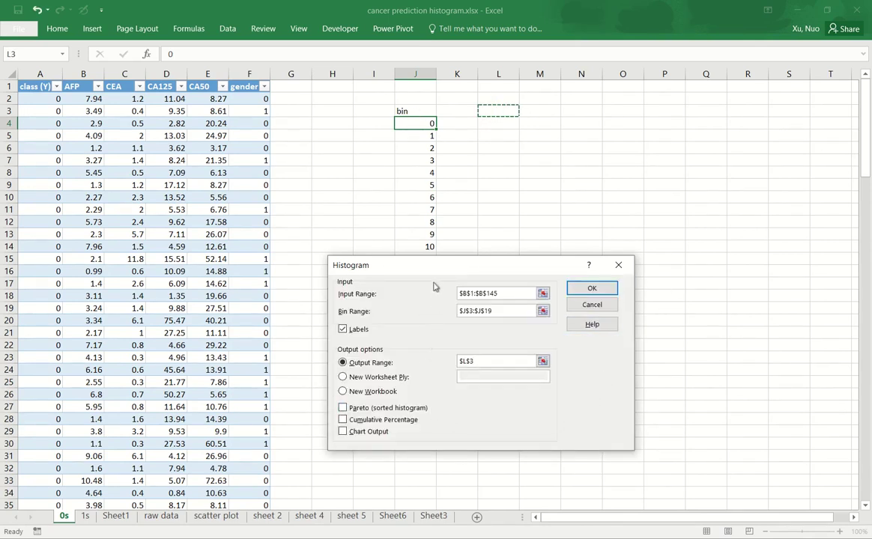
{"action": "left_click", "coordinate": [343, 421]}
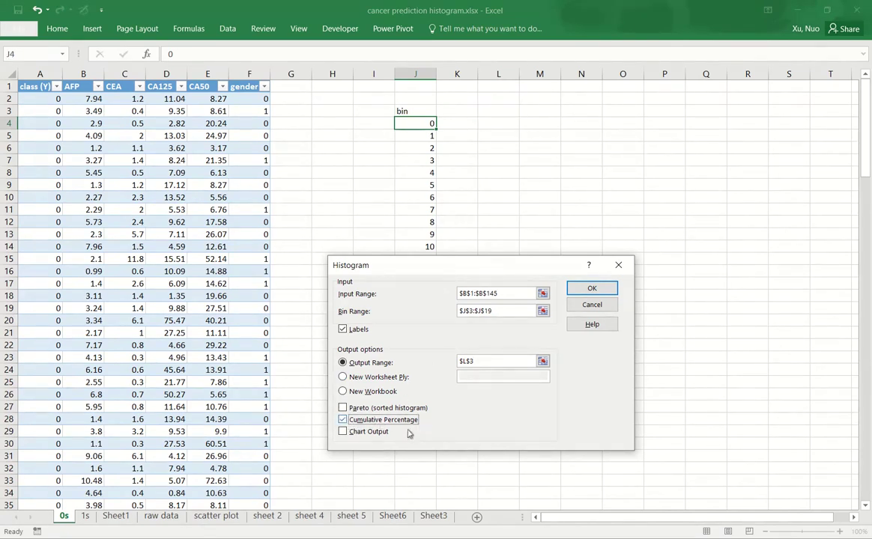
{"action": "left_click", "coordinate": [342, 432]}
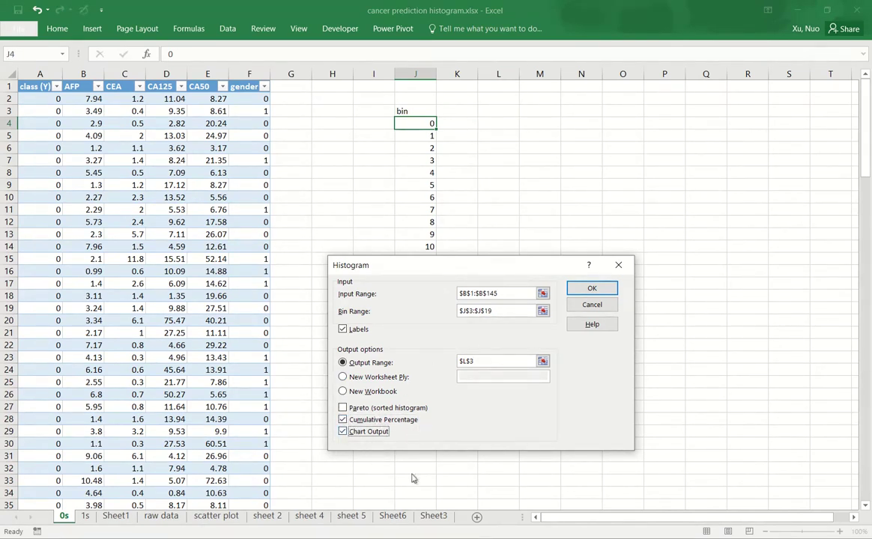
{"action": "left_click", "coordinate": [592, 288]}
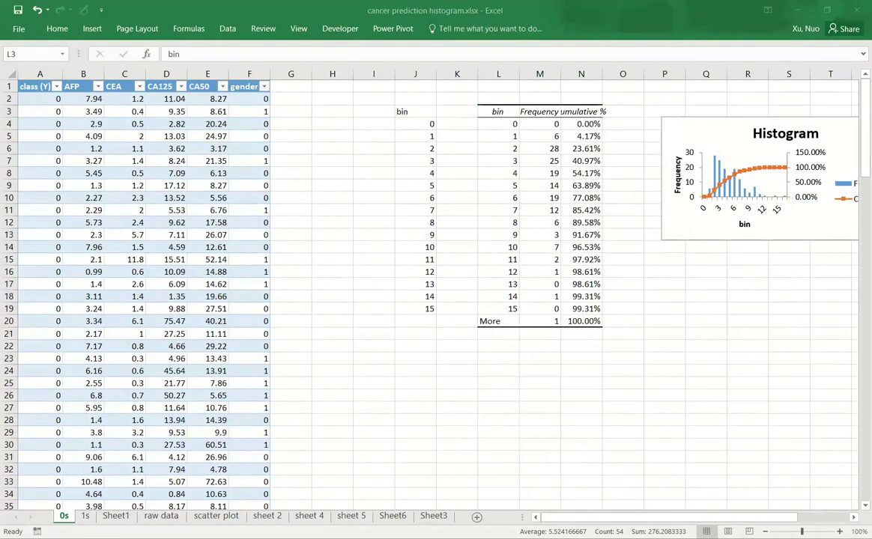
{"action": "left_click_drag", "start_coordinate": [633, 520], "coordinate": [712, 522]}
{"action": "left_click", "coordinate": [749, 236]}
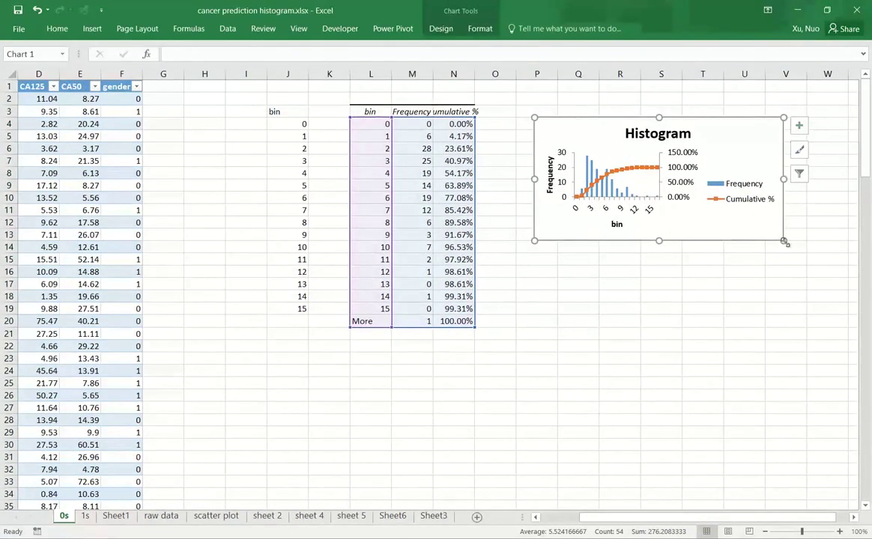
{"action": "left_click_drag", "start_coordinate": [784, 241], "coordinate": [814, 308]}
{"action": "left_click", "coordinate": [594, 382]}
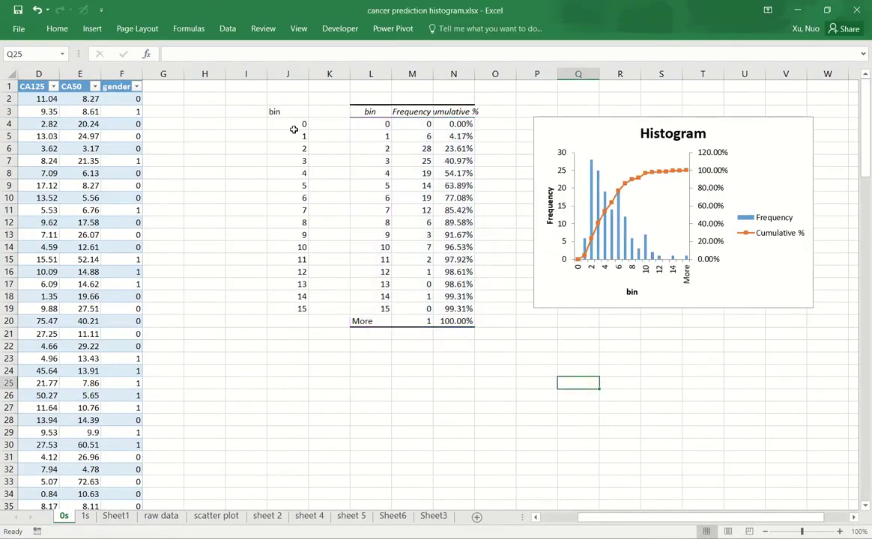
{"action": "left_click_drag", "start_coordinate": [293, 128], "coordinate": [282, 308]}
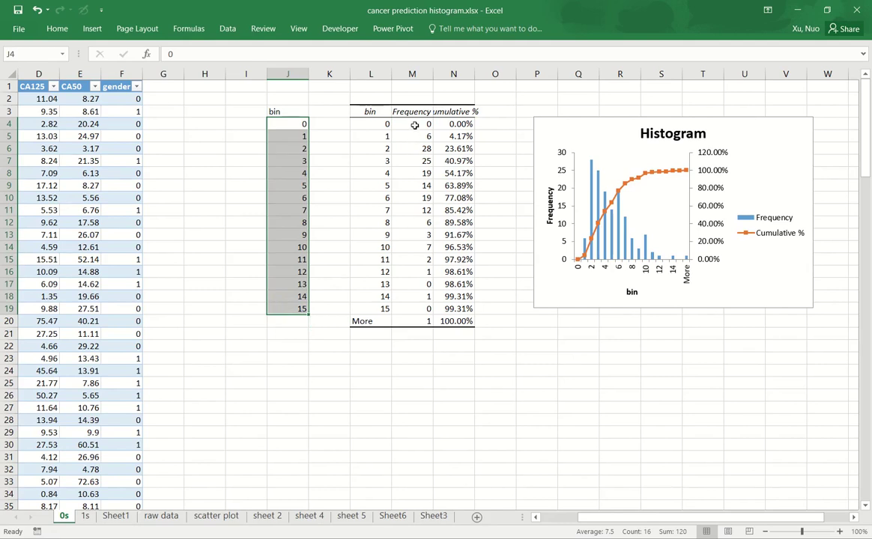
{"action": "left_click_drag", "start_coordinate": [414, 125], "coordinate": [420, 317]}
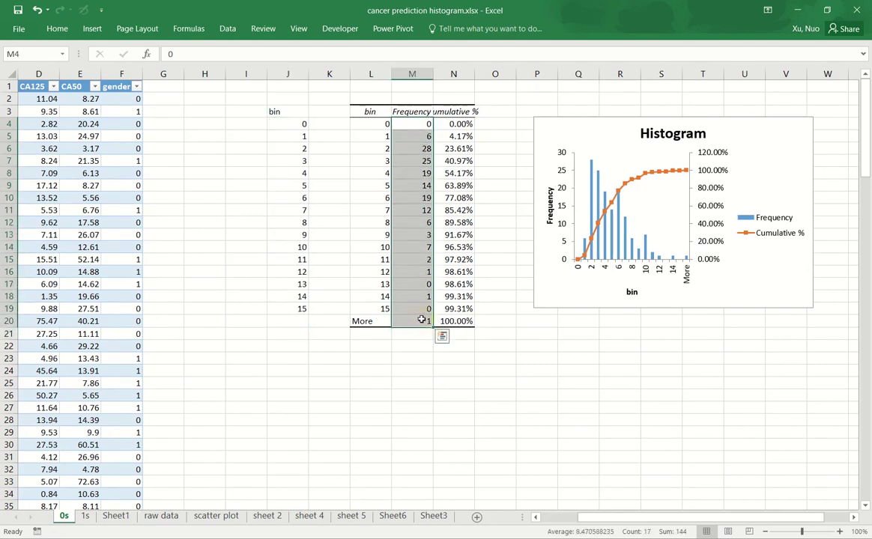
{"action": "left_click", "coordinate": [425, 166]}
{"action": "left_click", "coordinate": [419, 122]}
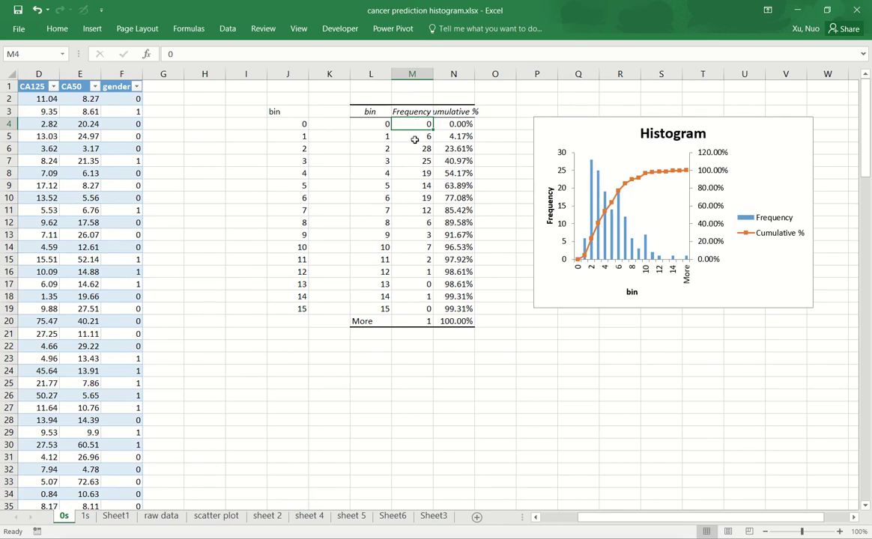
{"action": "left_click", "coordinate": [413, 139]}
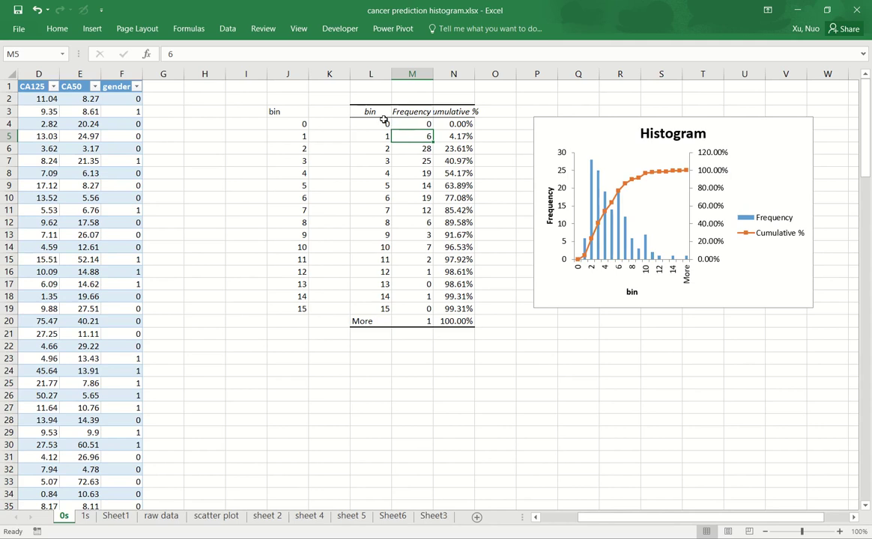
{"action": "left_click", "coordinate": [405, 148]}
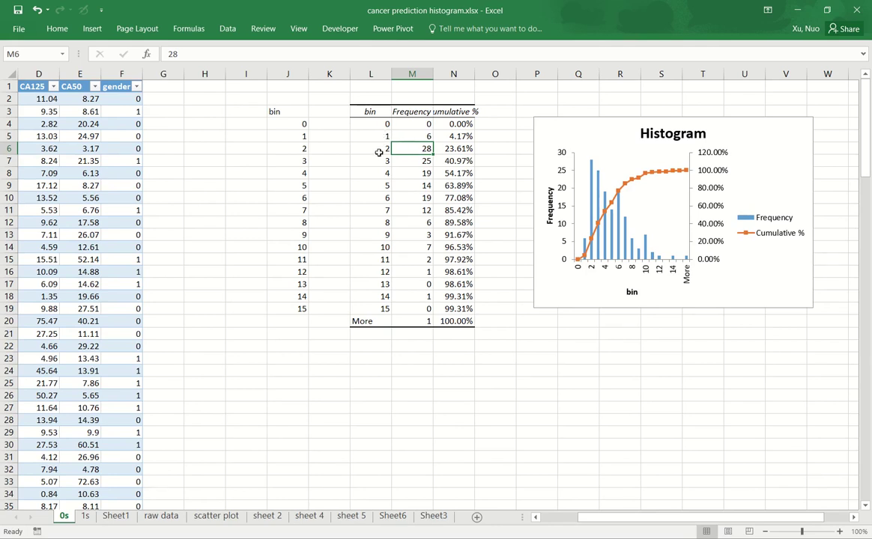
{"action": "key", "text": "Down"}
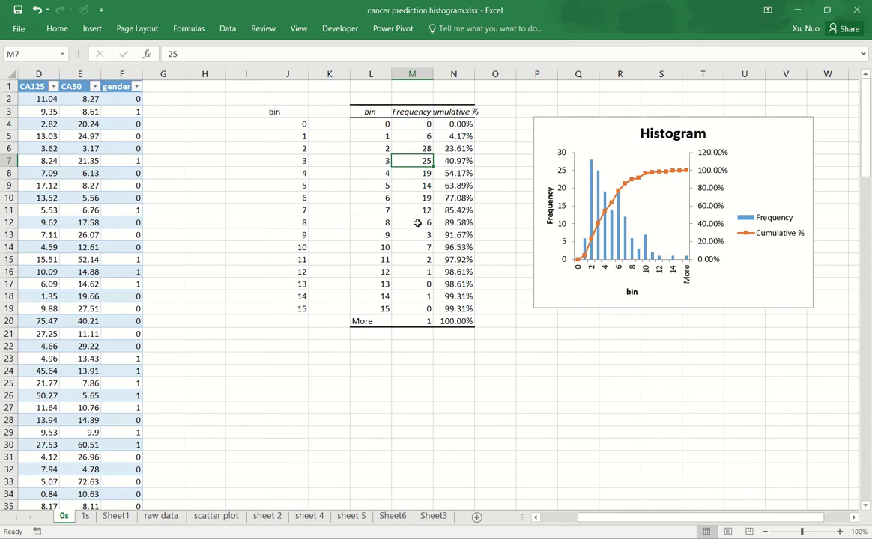
{"action": "left_click", "coordinate": [409, 346]}
{"action": "left_click", "coordinate": [409, 333]}
{"action": "left_click", "coordinate": [408, 321]}
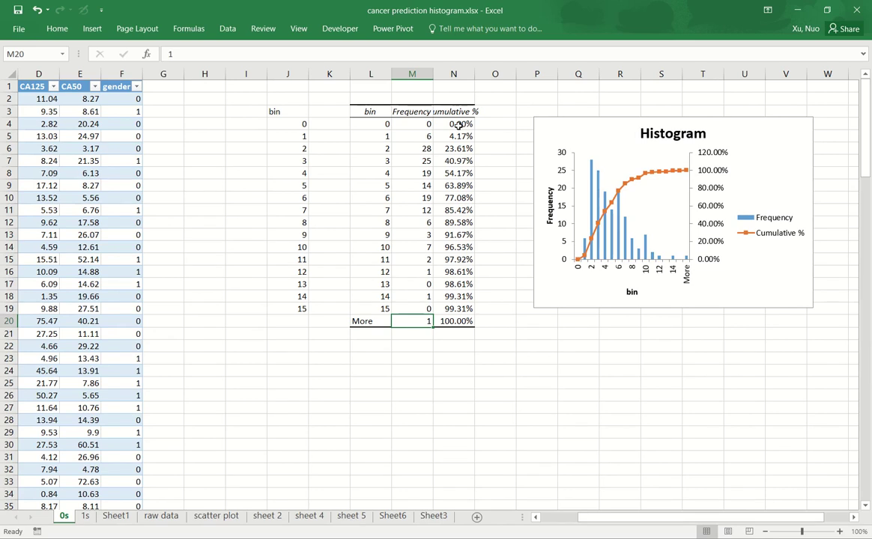
{"action": "left_click", "coordinate": [370, 421]}
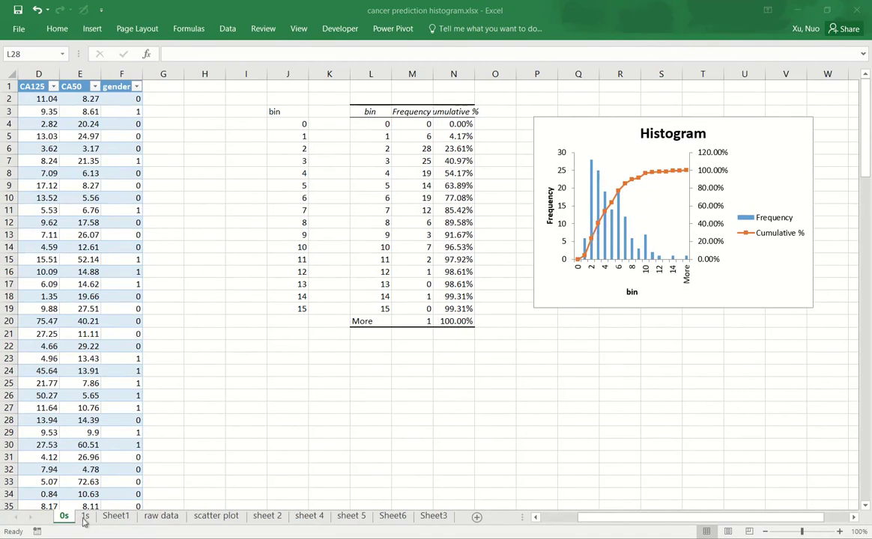
- Copy the bin column J3:J19 (bin, 0–15) from the 0s sheet to I3 on the 1s sheet
{"action": "left_click_drag", "start_coordinate": [296, 111], "coordinate": [295, 307]}
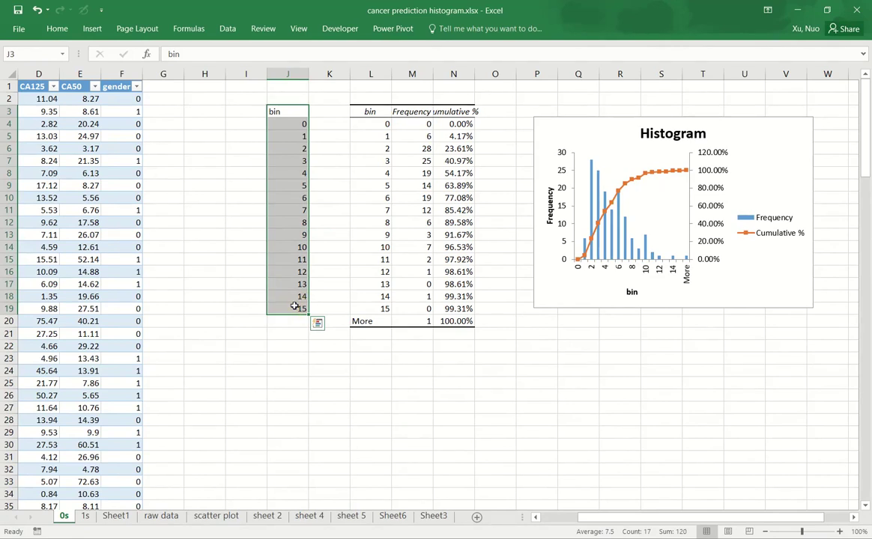
{"action": "key", "text": "ctrl+c"}
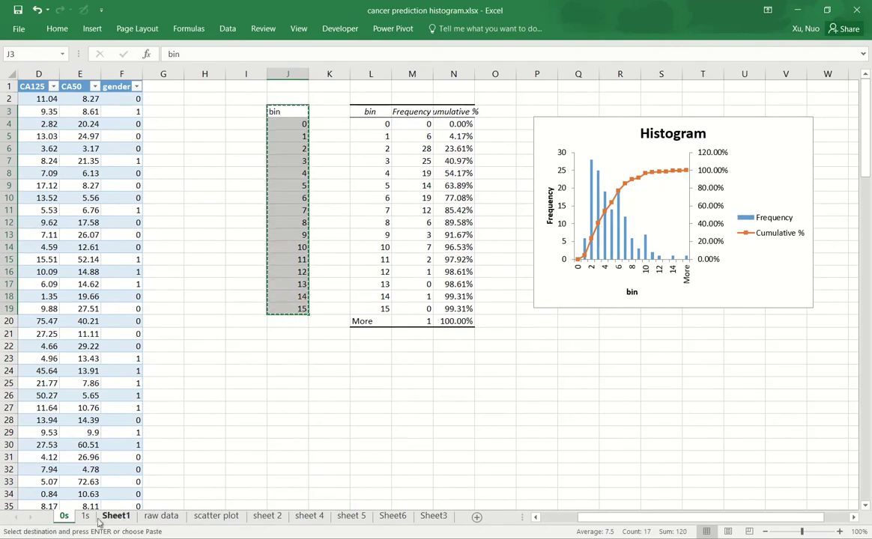
{"action": "left_click", "coordinate": [85, 517]}
{"action": "left_click", "coordinate": [389, 113]}
{"action": "right_click", "coordinate": [380, 112]}
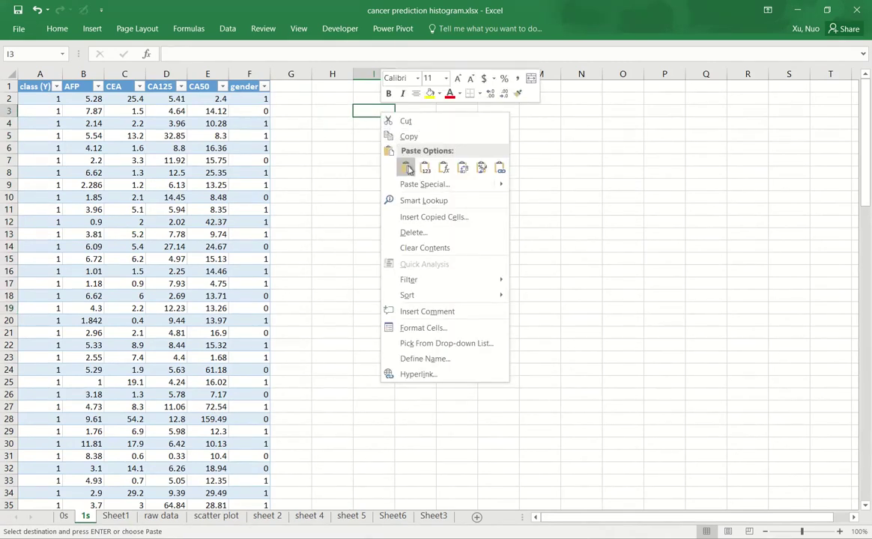
{"action": "left_click", "coordinate": [403, 167]}
{"action": "left_click", "coordinate": [481, 259]}
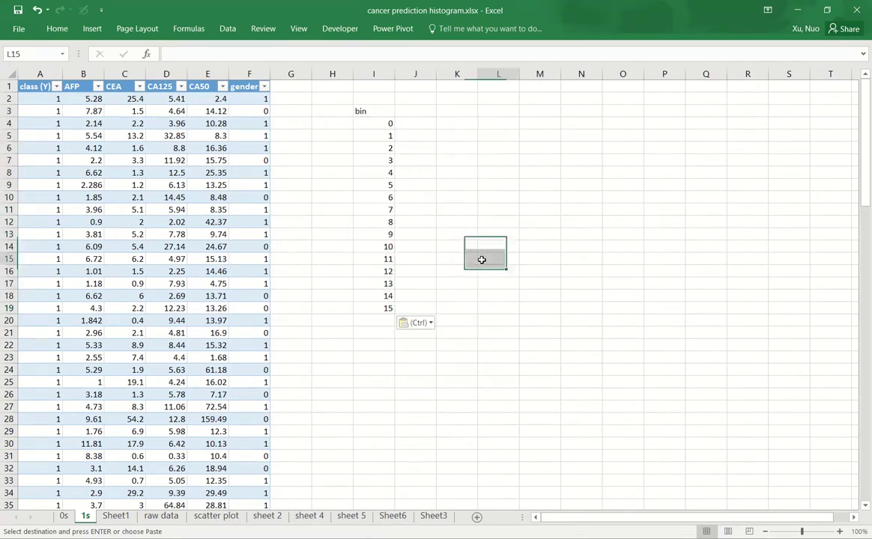
{"action": "left_click", "coordinate": [225, 31]}
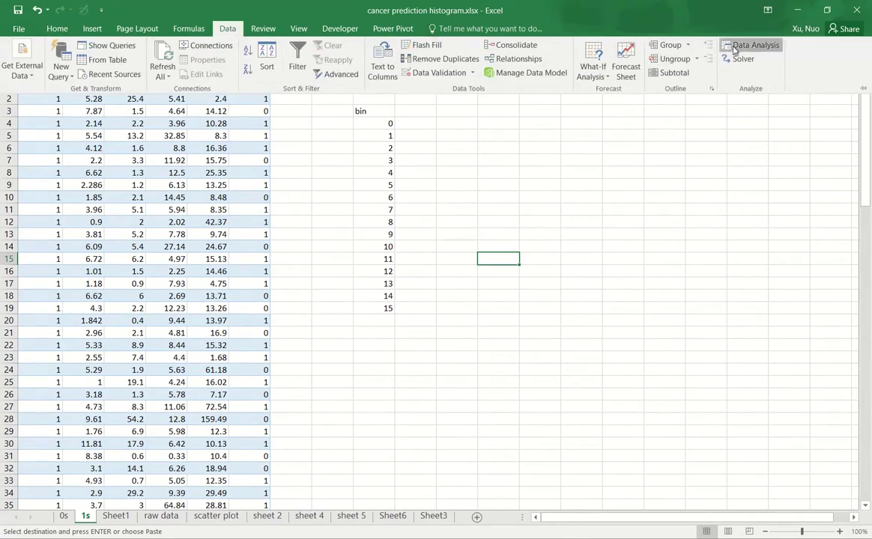
- Start a Histogram analysis with input range B1:B112 and bin range I3:I19
{"action": "left_click", "coordinate": [740, 43]}
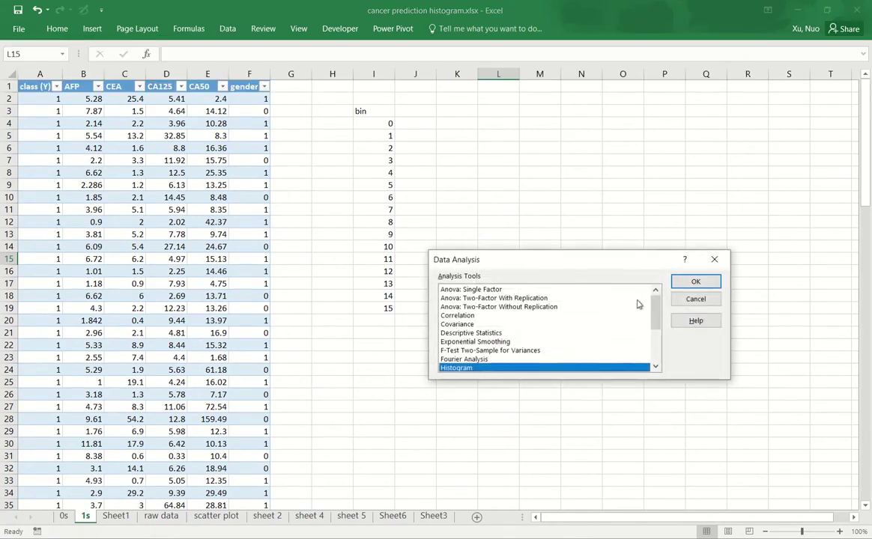
{"action": "left_click", "coordinate": [696, 282]}
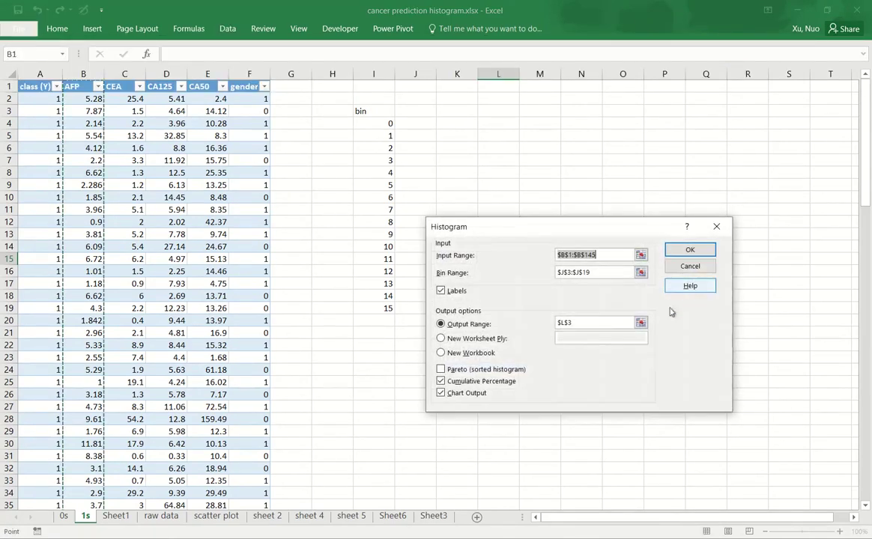
{"action": "left_click", "coordinate": [641, 255]}
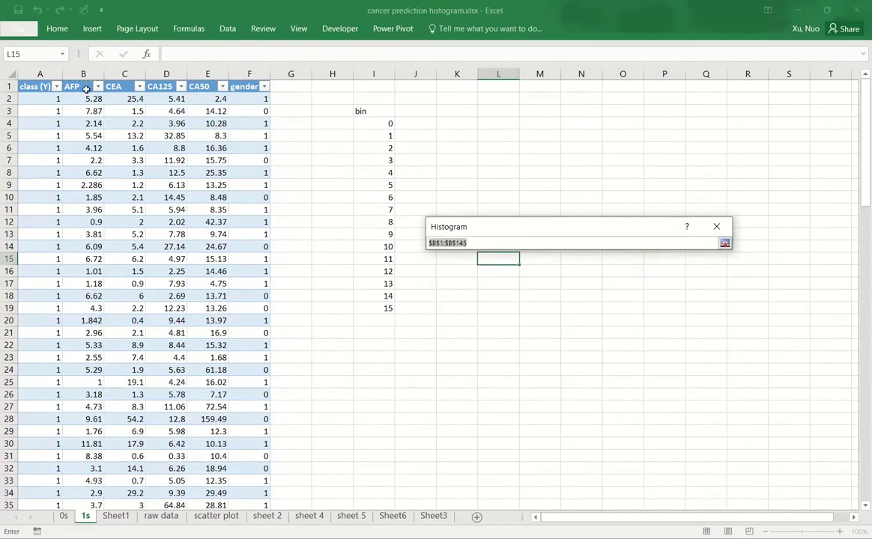
{"action": "left_click", "coordinate": [83, 88]}
{"action": "key", "text": "ctrl+shift+Down"}
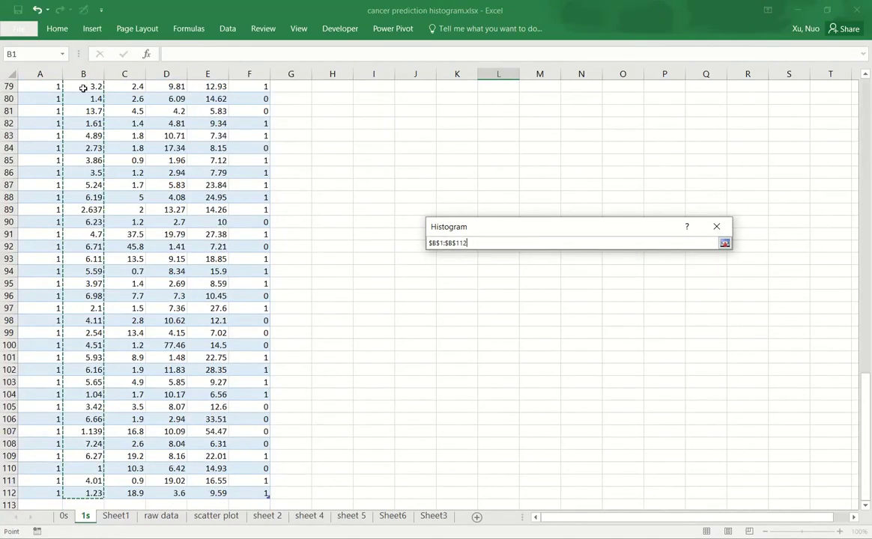
{"action": "left_click", "coordinate": [725, 245]}
{"action": "left_click", "coordinate": [638, 272]}
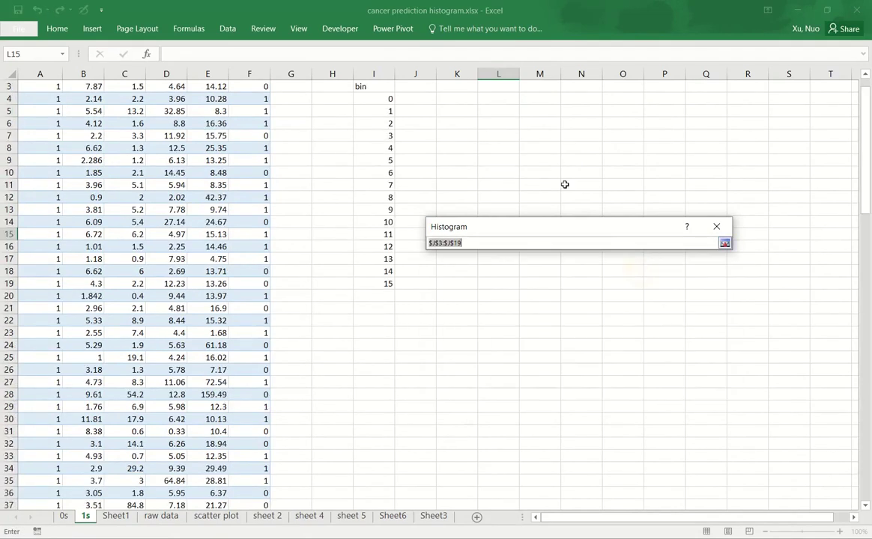
{"action": "scroll", "coordinate": [448, 167], "scroll_direction": "up", "scroll_amount": 1}
{"action": "left_click_drag", "start_coordinate": [380, 113], "coordinate": [372, 306]}
{"action": "left_click", "coordinate": [725, 244]}
- Turn on Labels, set the output to K3, and run the histogram with its chart
{"action": "left_click", "coordinate": [459, 292]}
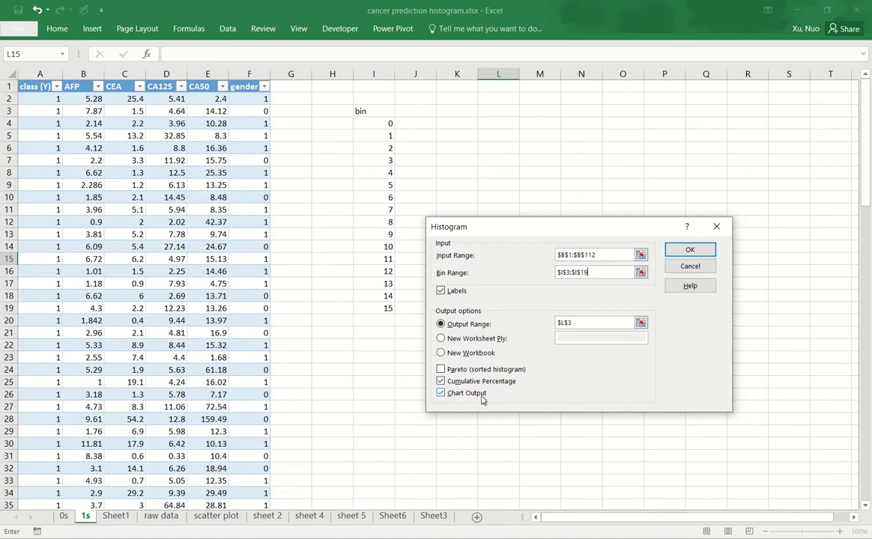
{"action": "left_click", "coordinate": [640, 322]}
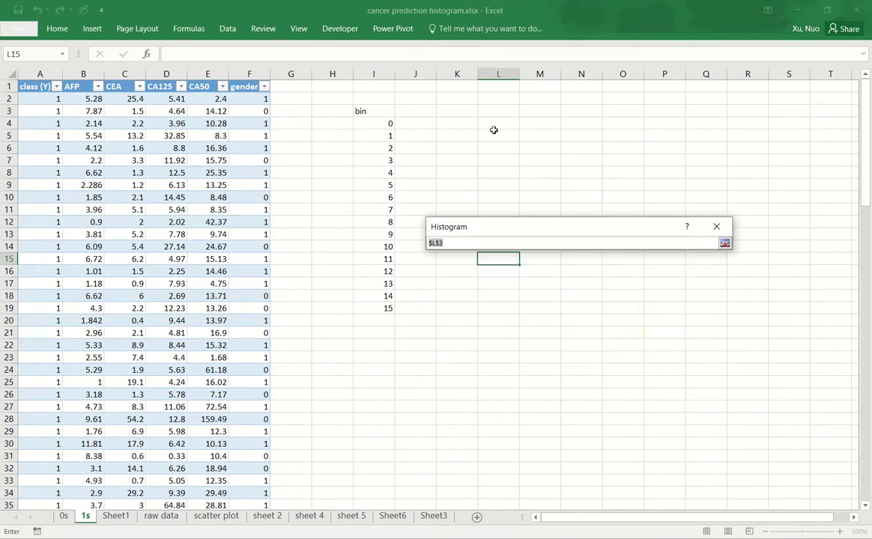
{"action": "left_click", "coordinate": [462, 111]}
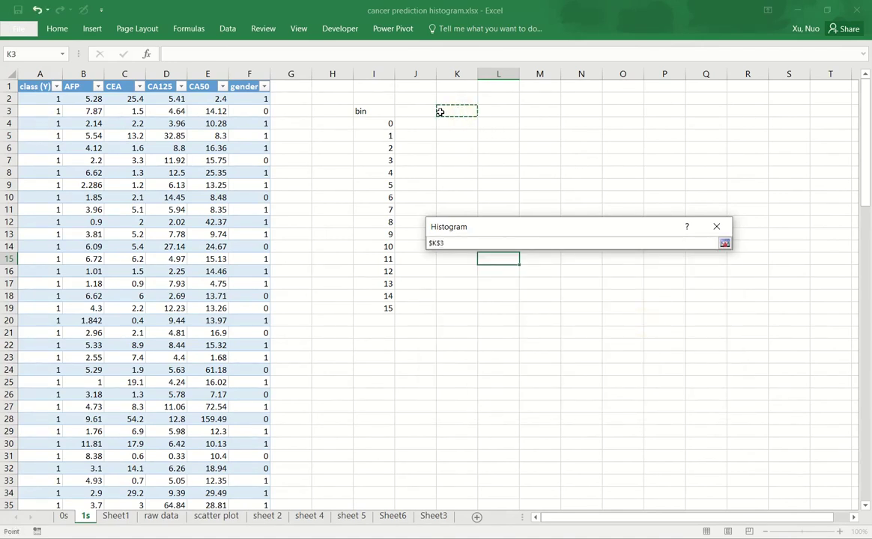
{"action": "left_click", "coordinate": [725, 243]}
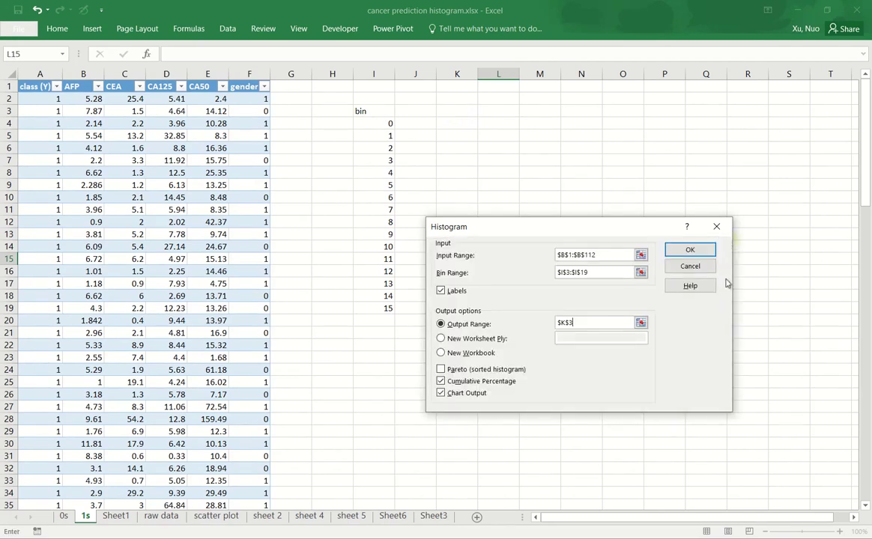
{"action": "left_click", "coordinate": [678, 251]}
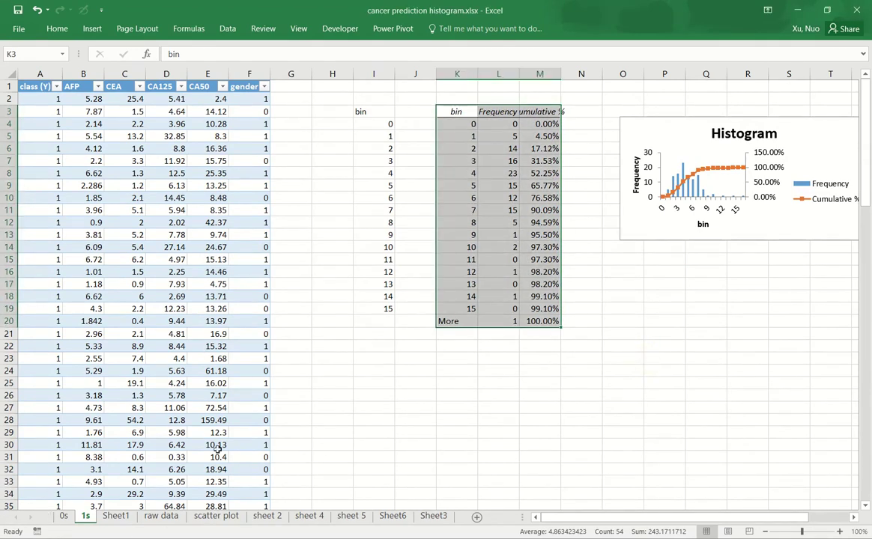
- Copy the 1s frequency table K3:M20 via the right-click menu
{"action": "right_click", "coordinate": [496, 197]}
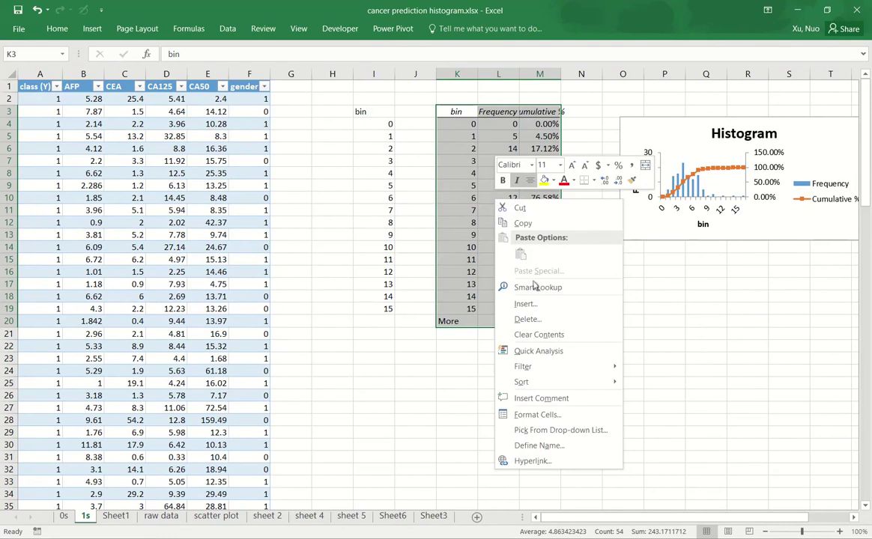
{"action": "left_click", "coordinate": [552, 223]}
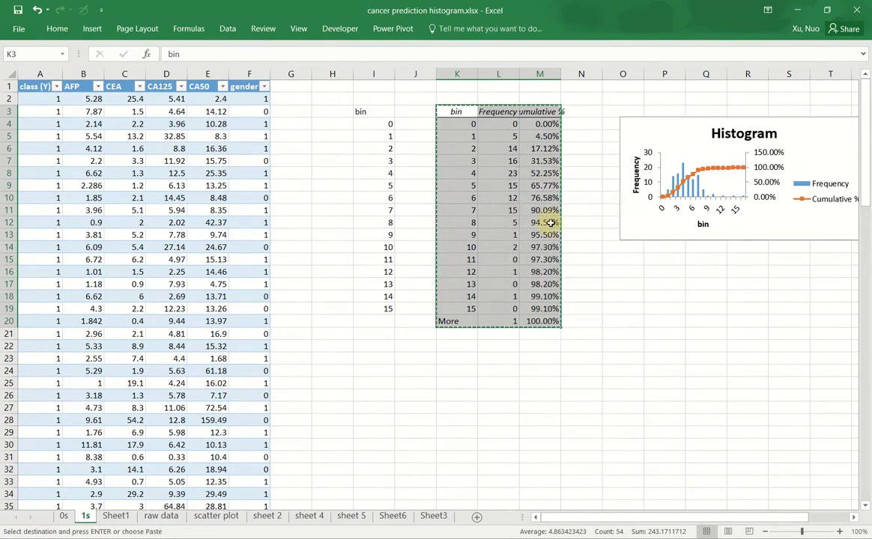
- Add a new sheet and paste the 1s frequency table at J5
{"action": "left_click", "coordinate": [476, 517]}
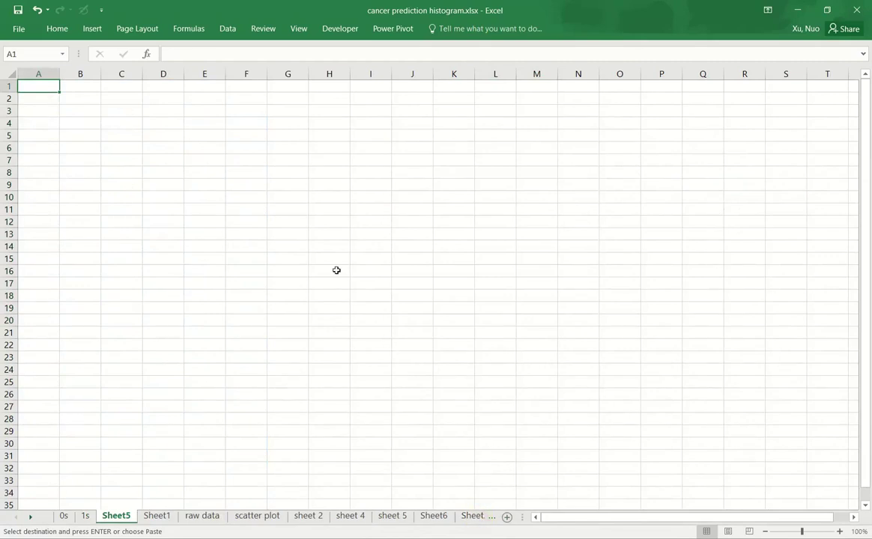
{"action": "right_click", "coordinate": [401, 136]}
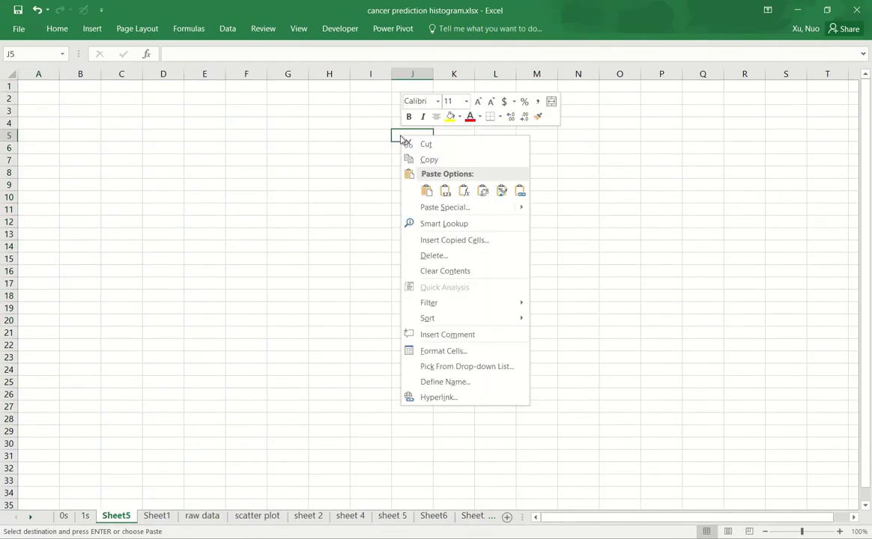
{"action": "left_click", "coordinate": [445, 191]}
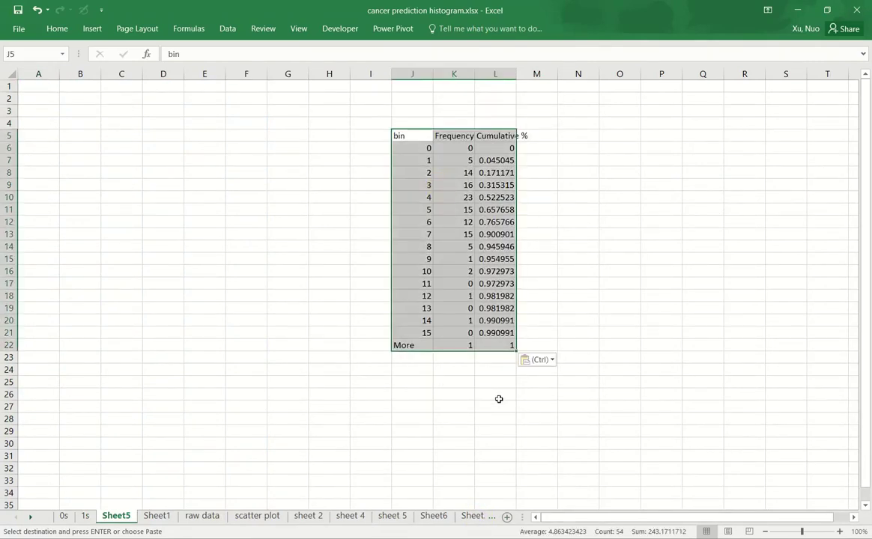
- Rename the headers to '1s Frequency' and '1s Cumulative %', autofitting column K
{"action": "double_click", "coordinate": [451, 135]}
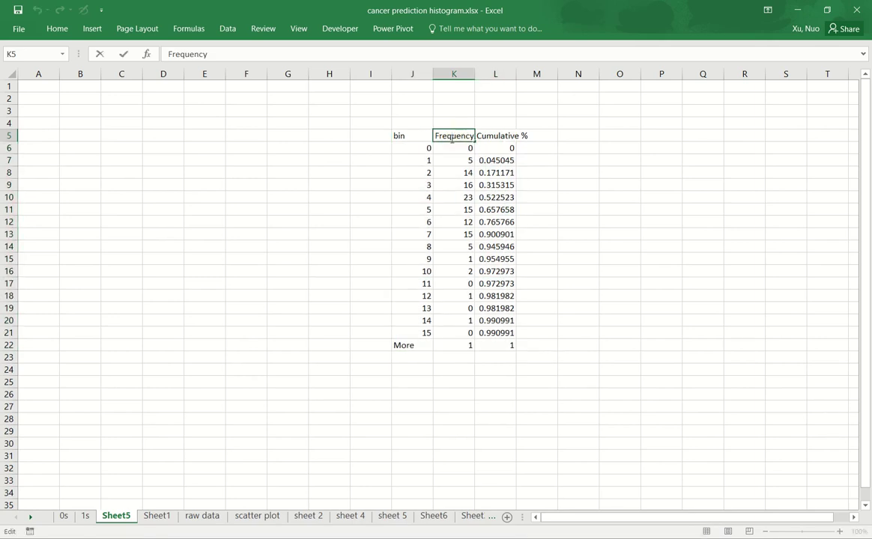
{"action": "left_click", "coordinate": [435, 136]}
{"action": "type", "text": "1"}
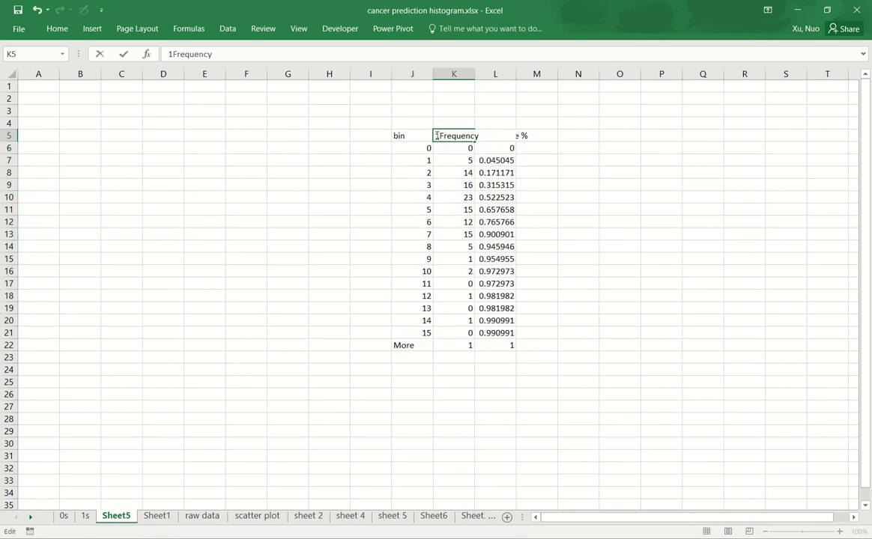
{"action": "type", "text": "s"}
{"action": "key", "text": "Return"}
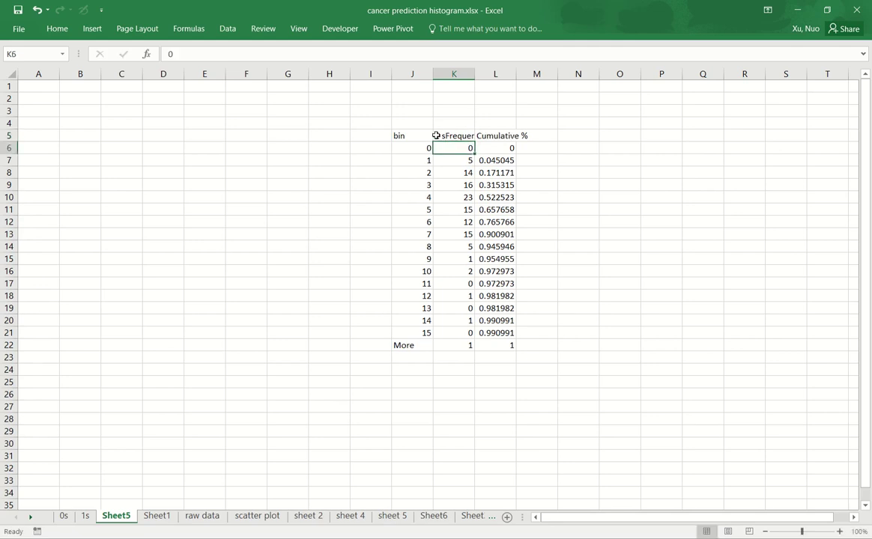
{"action": "double_click", "coordinate": [440, 135]}
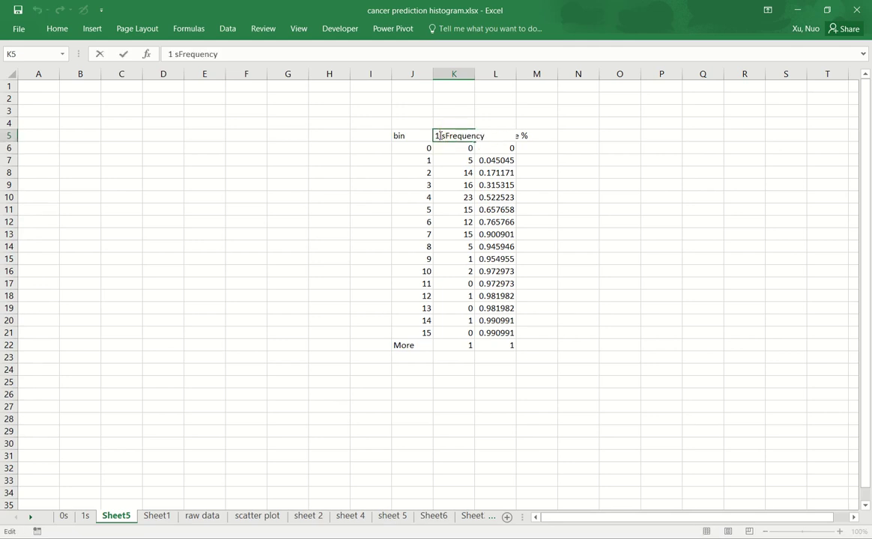
{"action": "key", "text": "BackSpace"}
{"action": "left_click", "coordinate": [442, 136]}
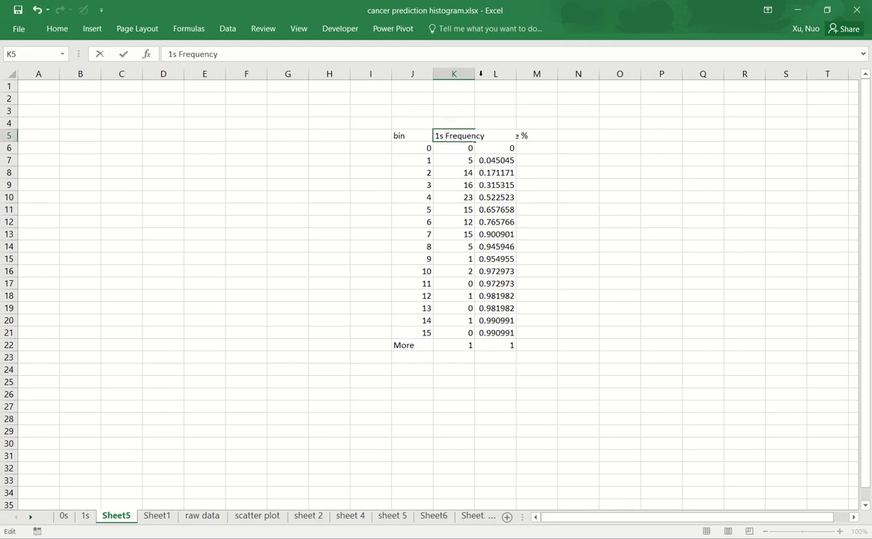
{"action": "left_click", "coordinate": [466, 380]}
{"action": "double_click", "coordinate": [475, 74]}
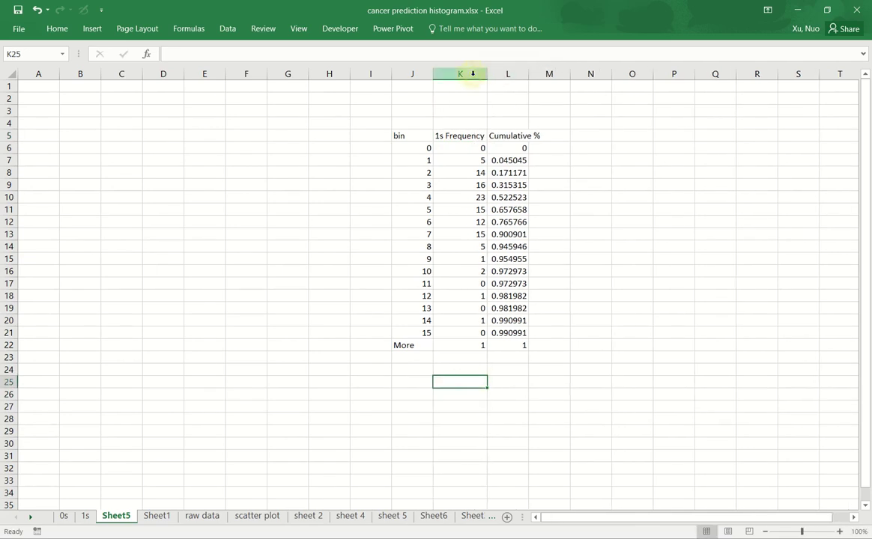
{"action": "double_click", "coordinate": [490, 135]}
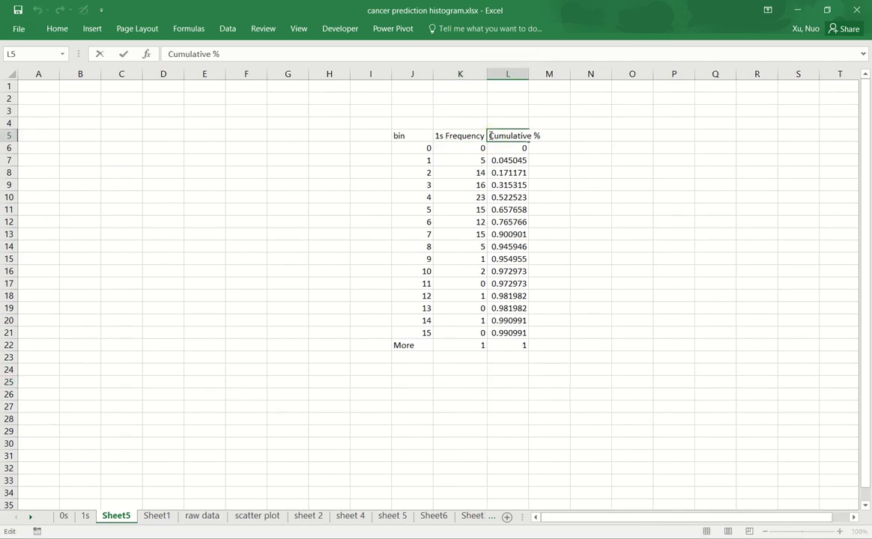
{"action": "type", "text": "1s"}
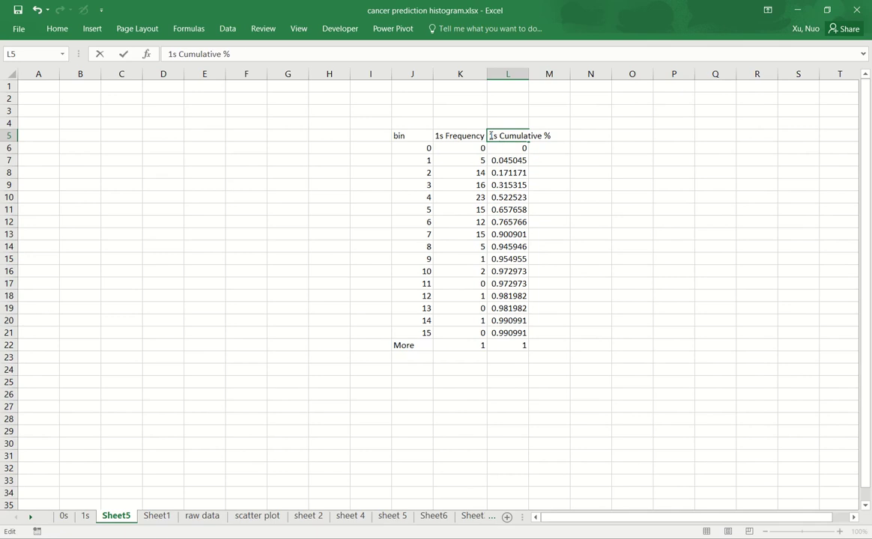
{"action": "key", "text": "Return"}
{"action": "left_click", "coordinate": [460, 408]}
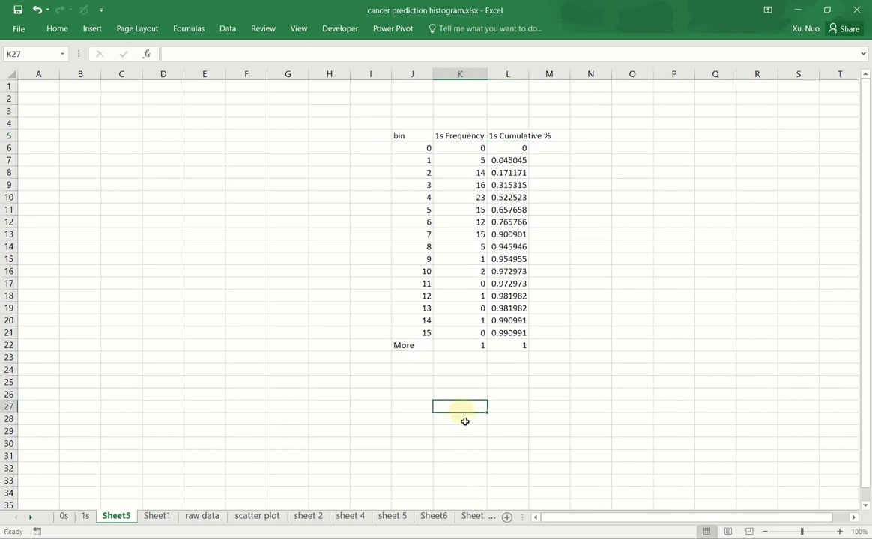
- Copy the 0s table L3:N20 and paste it as values at D5 on Sheet5
{"action": "left_click", "coordinate": [64, 516]}
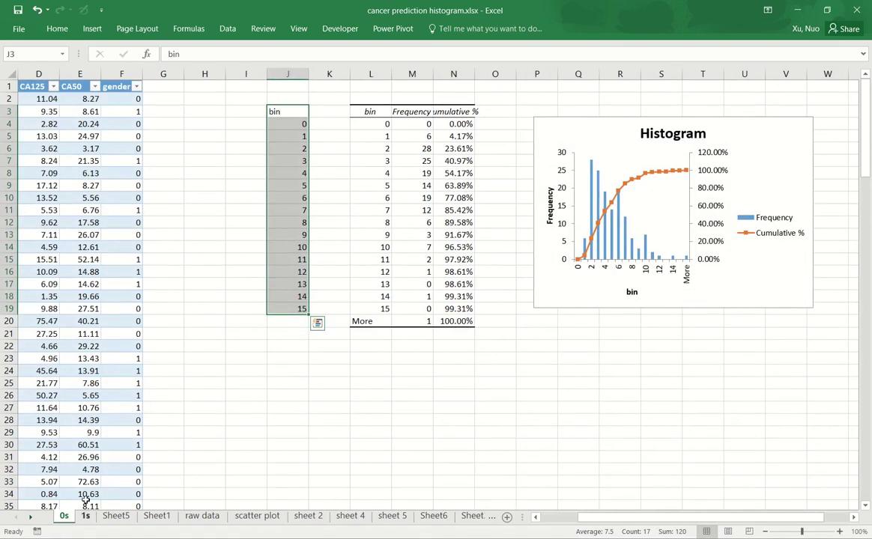
{"action": "left_click", "coordinate": [500, 369]}
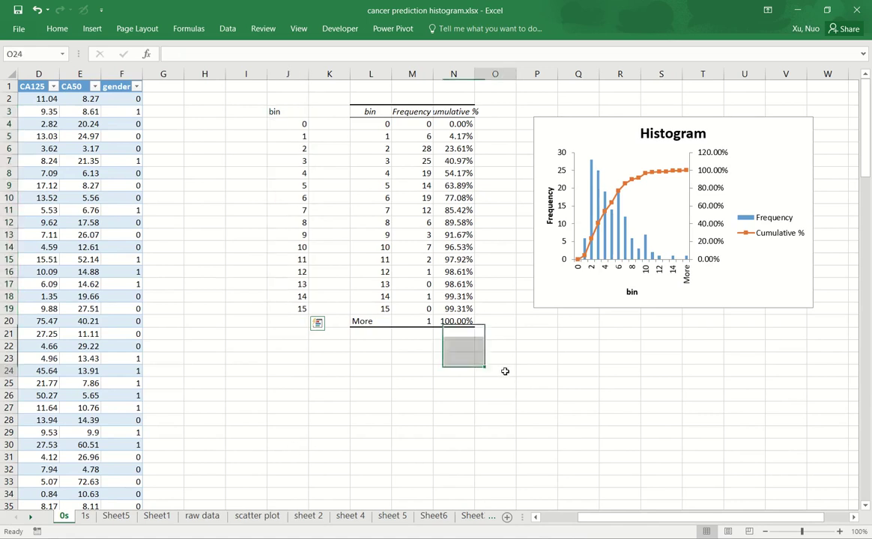
{"action": "left_click_drag", "start_coordinate": [369, 111], "coordinate": [453, 322]}
{"action": "right_click", "coordinate": [442, 285]}
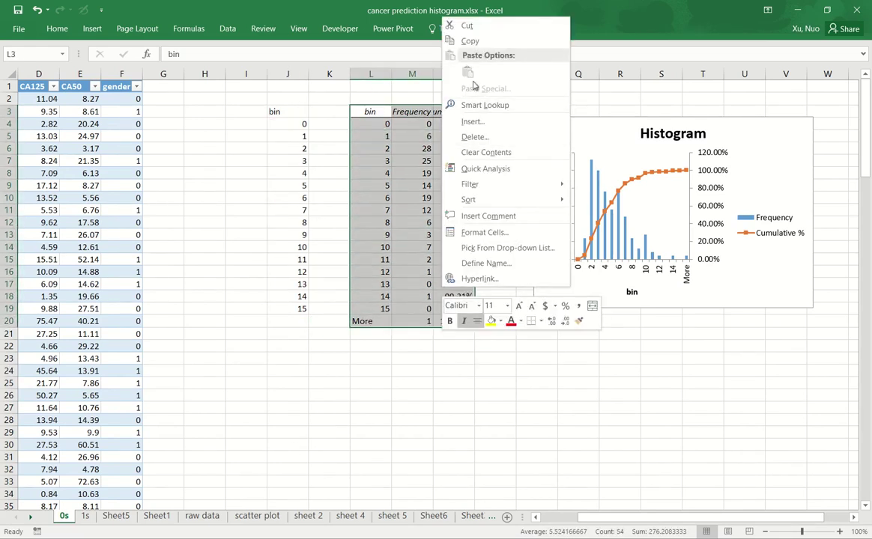
{"action": "left_click", "coordinate": [480, 45]}
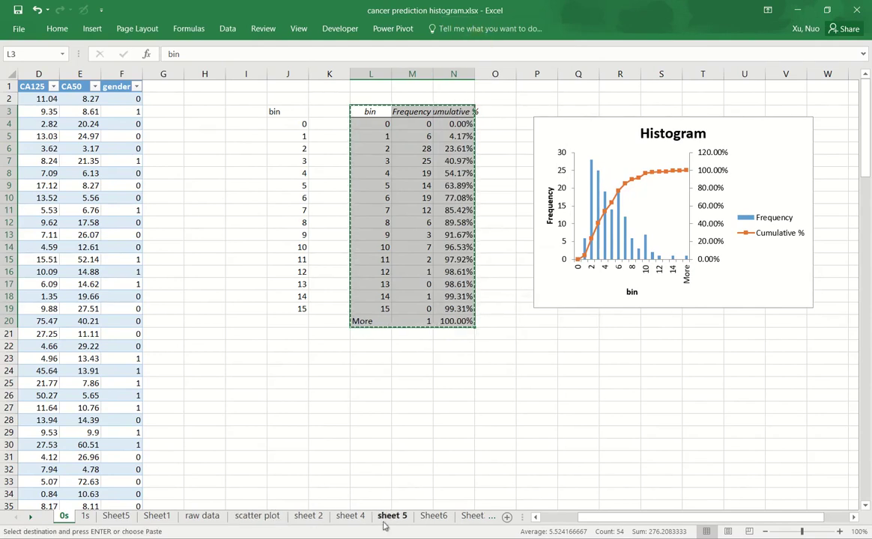
{"action": "left_click", "coordinate": [477, 516]}
{"action": "left_click", "coordinate": [111, 517]}
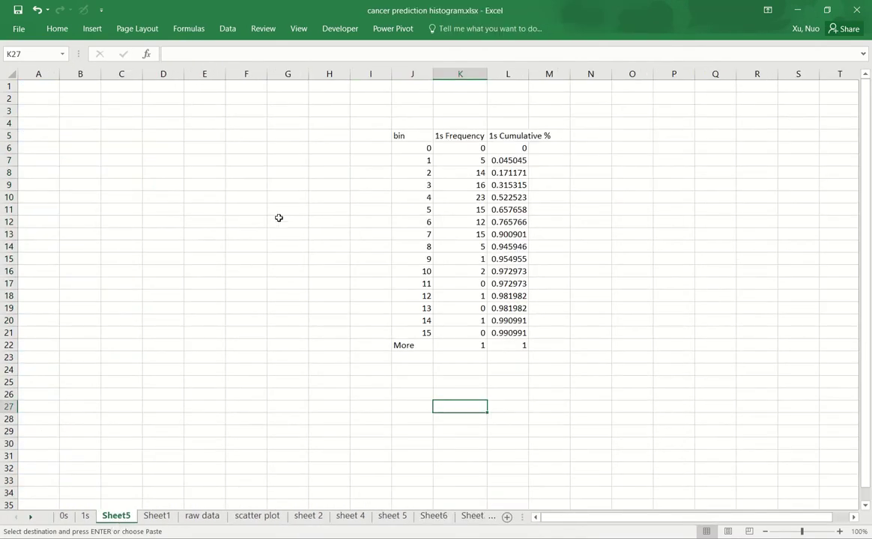
{"action": "left_click", "coordinate": [166, 135]}
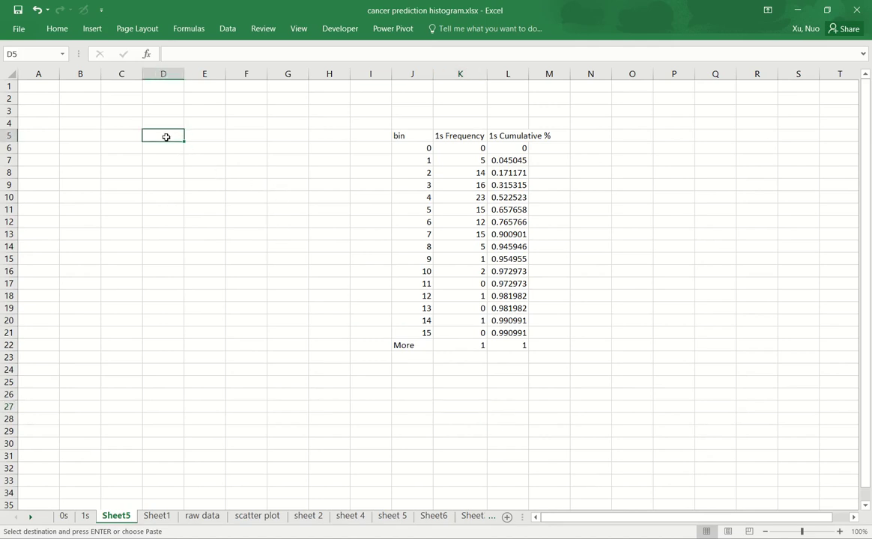
{"action": "right_click", "coordinate": [166, 138]}
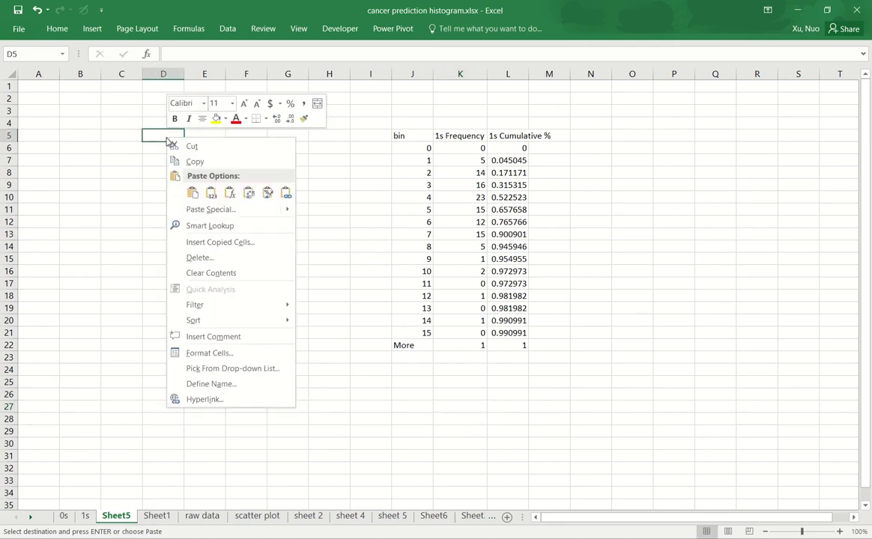
{"action": "left_click", "coordinate": [211, 194]}
{"action": "left_click", "coordinate": [214, 391]}
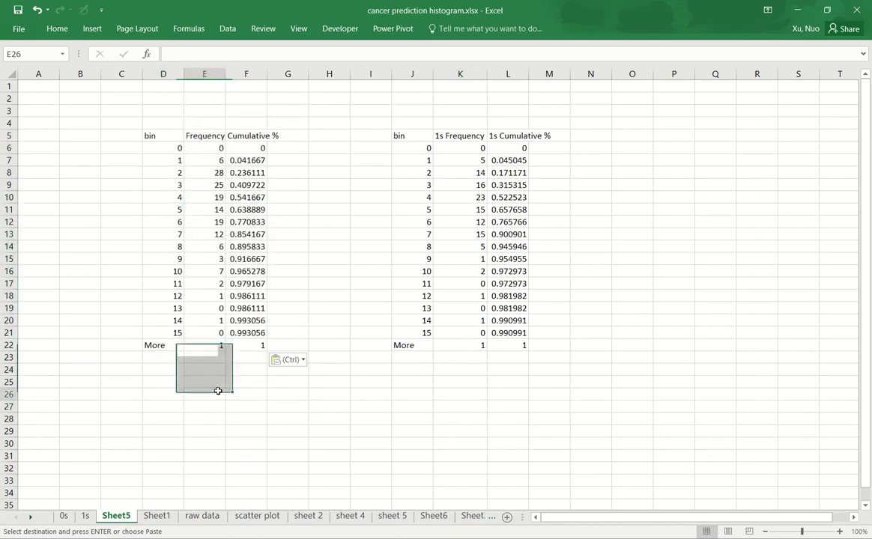
- Rename the pasted headers to '0s Frequency' and '0s Cumulative %', widening column E
{"action": "left_click", "coordinate": [188, 134]}
{"action": "double_click", "coordinate": [187, 134]}
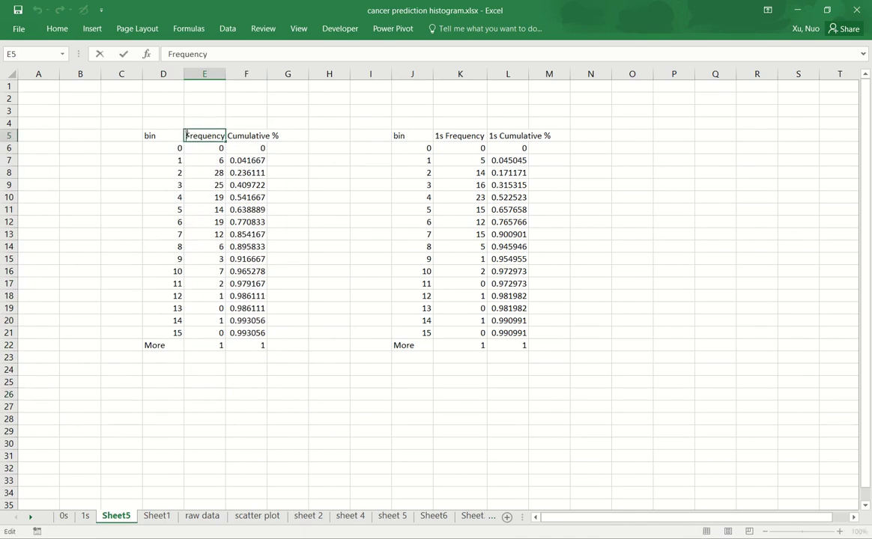
{"action": "type", "text": "0s"}
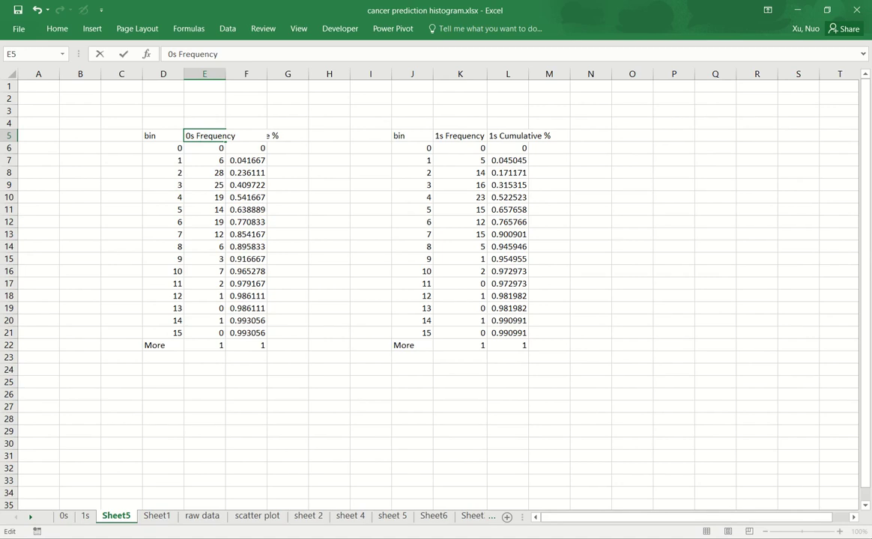
{"action": "left_click", "coordinate": [241, 110]}
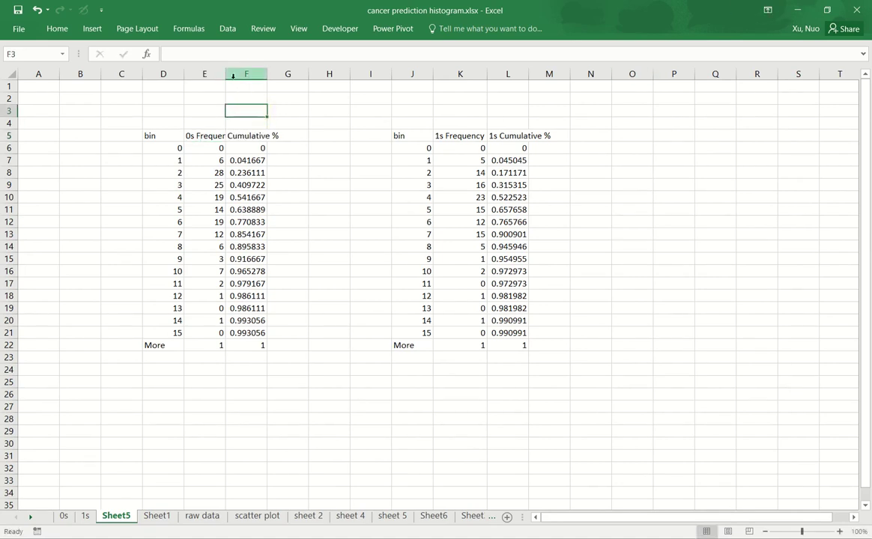
{"action": "double_click", "coordinate": [225, 74]}
{"action": "left_click", "coordinate": [241, 133]}
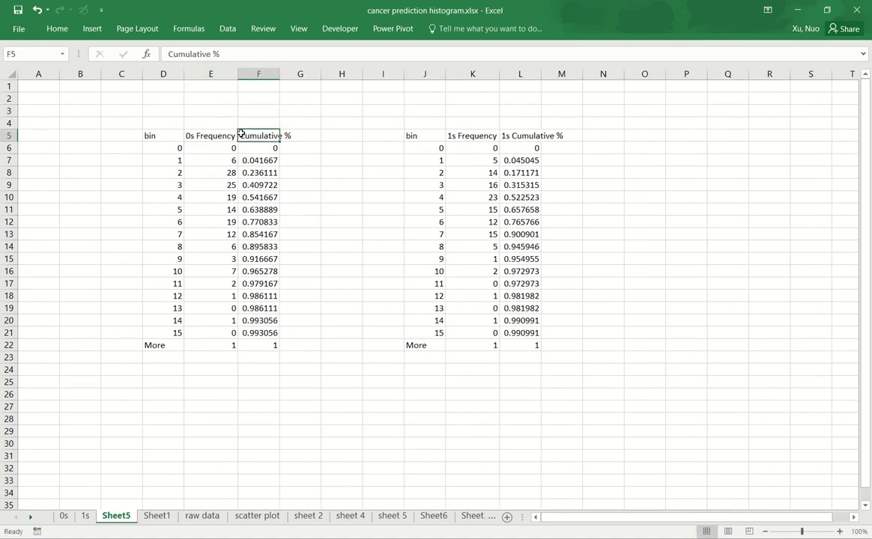
{"action": "double_click", "coordinate": [241, 134]}
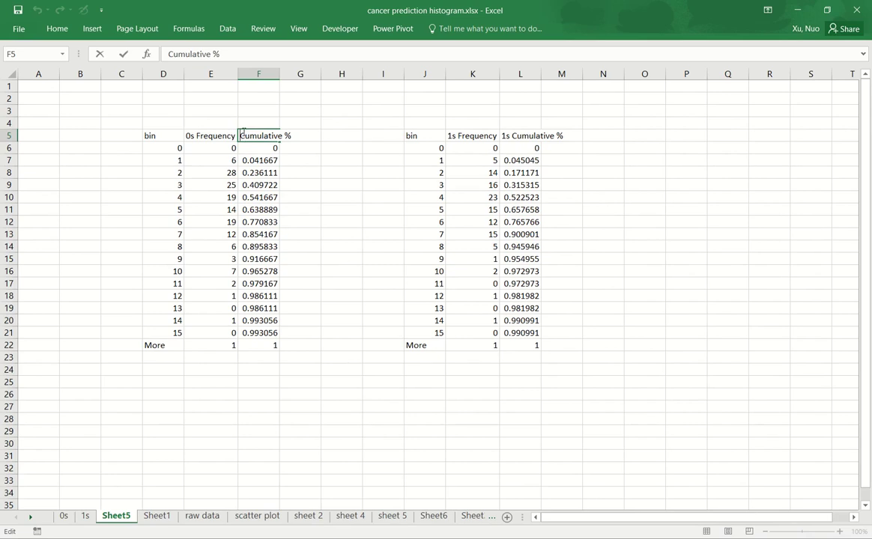
{"action": "type", "text": "0s"}
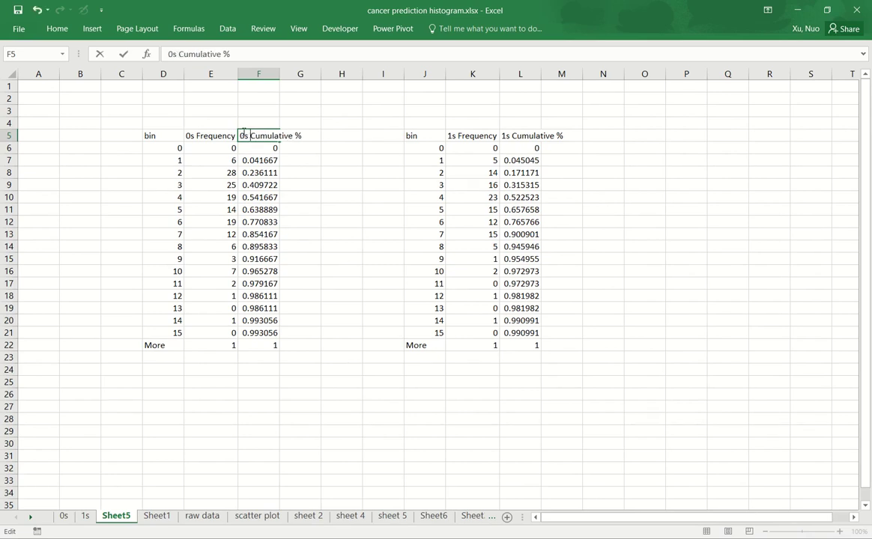
{"action": "left_click", "coordinate": [196, 416]}
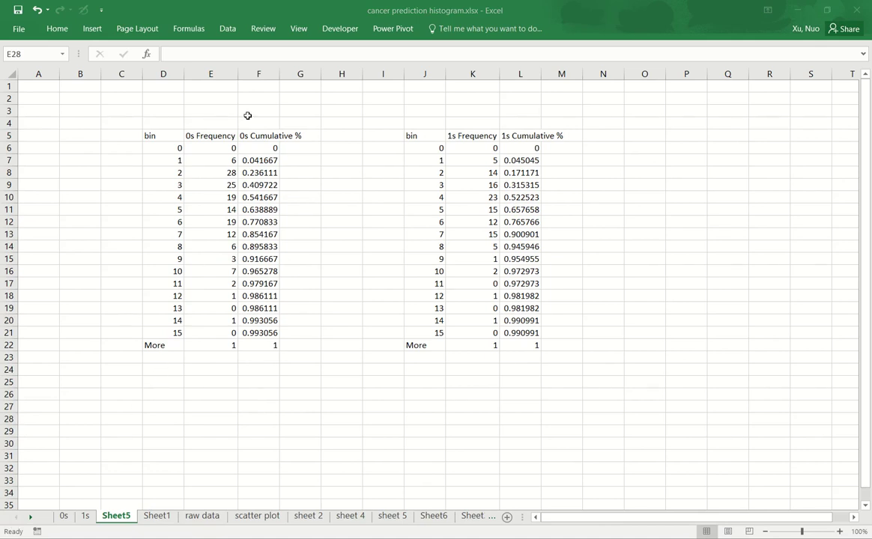
- Insert a new column F headed '0s percentage' before 0s Cumulative %
{"action": "left_click", "coordinate": [255, 72]}
{"action": "right_click", "coordinate": [256, 72]}
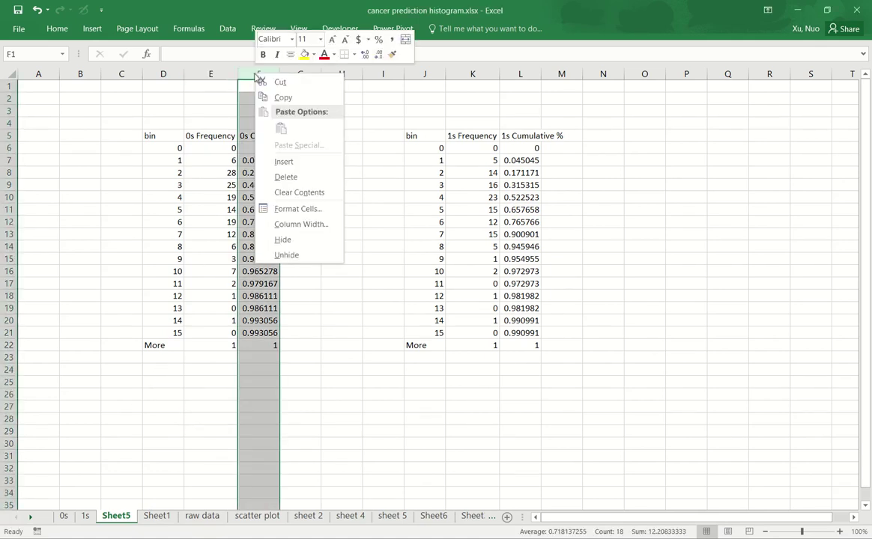
{"action": "left_click", "coordinate": [283, 162]}
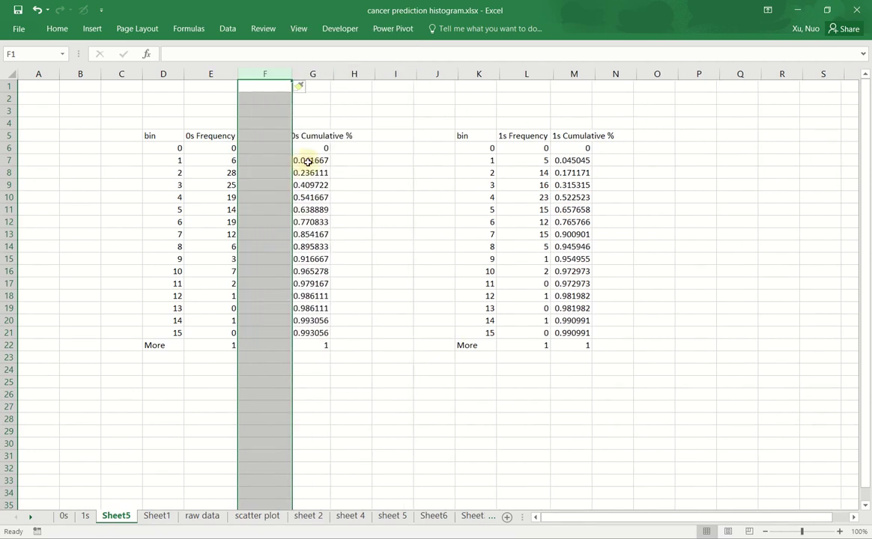
{"action": "left_click", "coordinate": [260, 136]}
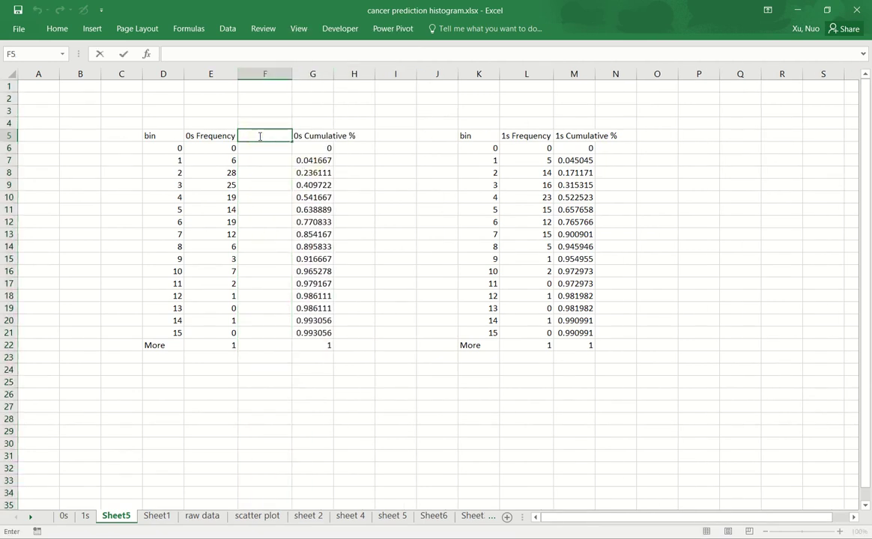
{"action": "type", "text": "0s percentage"}
{"action": "key", "text": "Return"}
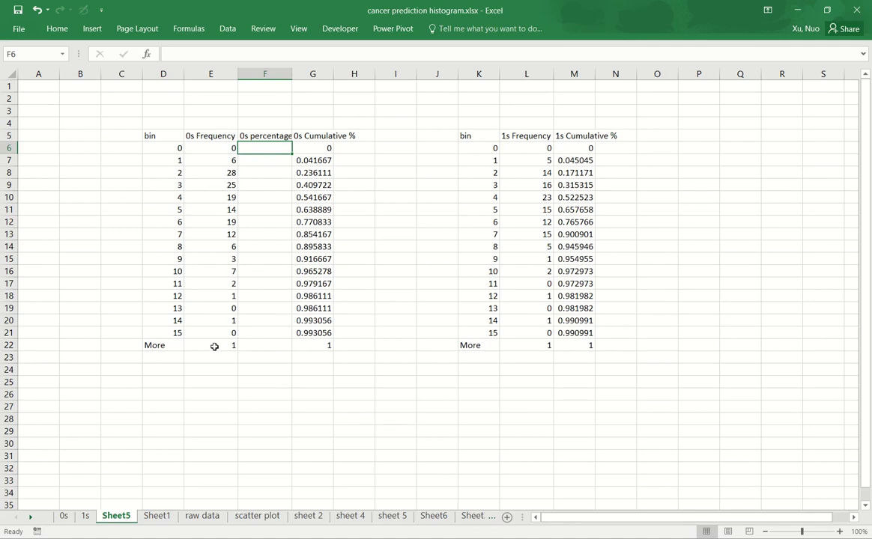
- Enter =E6/SUM(E$6:E$22) in F6 and fill it down to row 22
{"action": "double_click", "coordinate": [262, 150]}
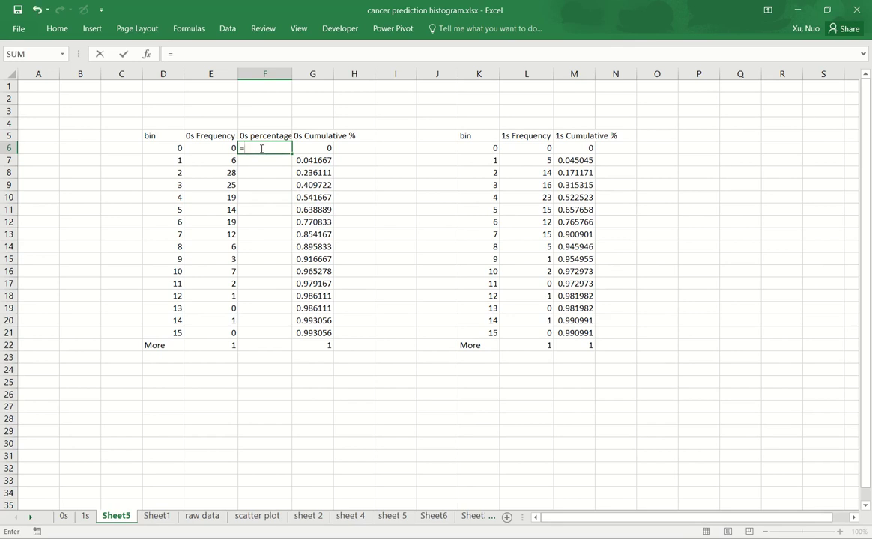
{"action": "type", "text": "="}
{"action": "left_click", "coordinate": [212, 149]}
{"action": "type", "text": "/sum("}
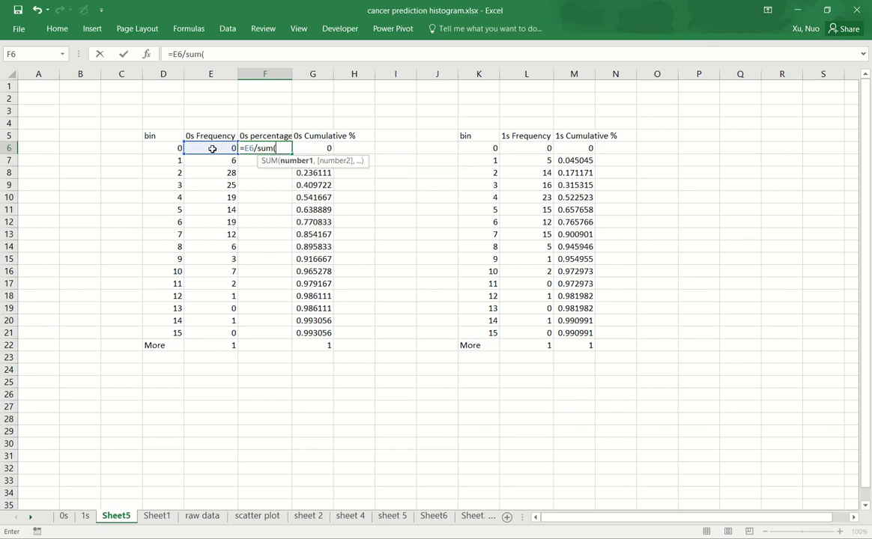
{"action": "left_click_drag", "start_coordinate": [212, 149], "coordinate": [219, 340]}
{"action": "type", "text": ")"}
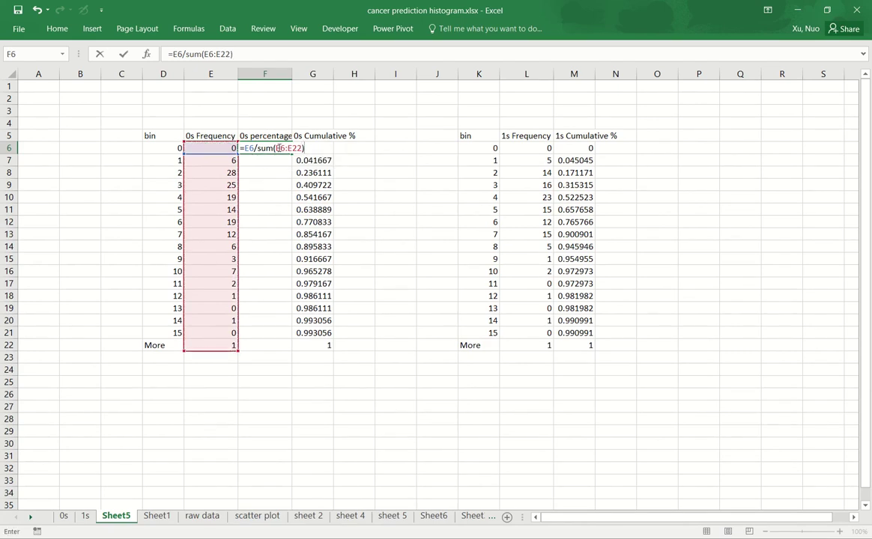
{"action": "left_click", "coordinate": [280, 148]}
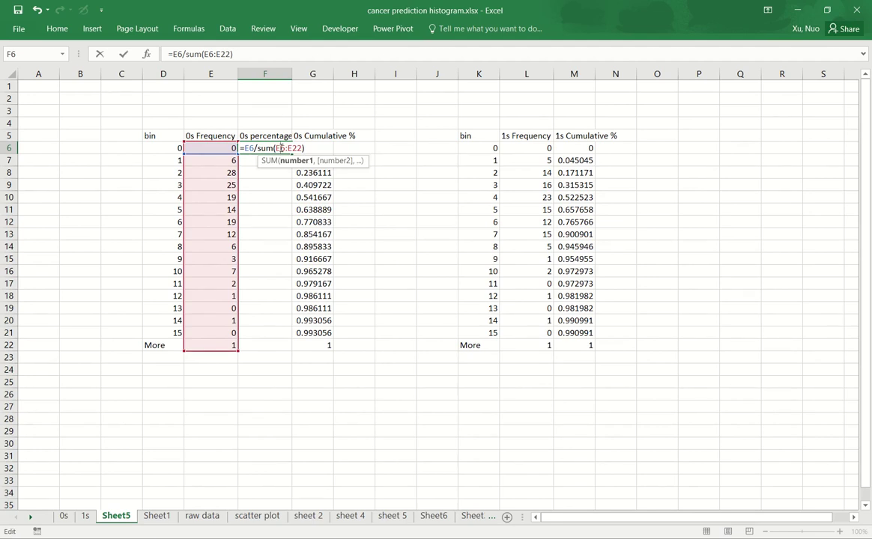
{"action": "type", "text": "$"}
{"action": "left_click", "coordinate": [291, 147]}
{"action": "type", "text": "$"}
{"action": "key", "text": "Return"}
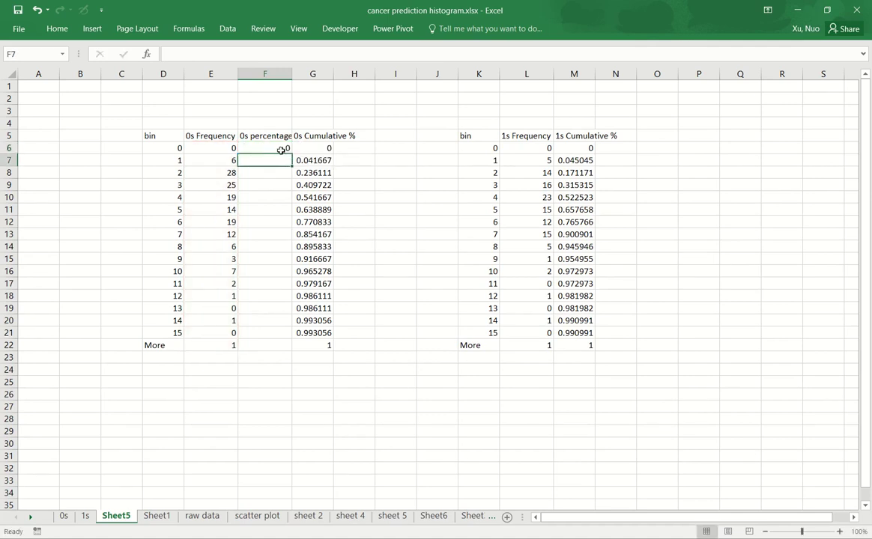
{"action": "left_click", "coordinate": [281, 149]}
{"action": "double_click", "coordinate": [292, 153]}
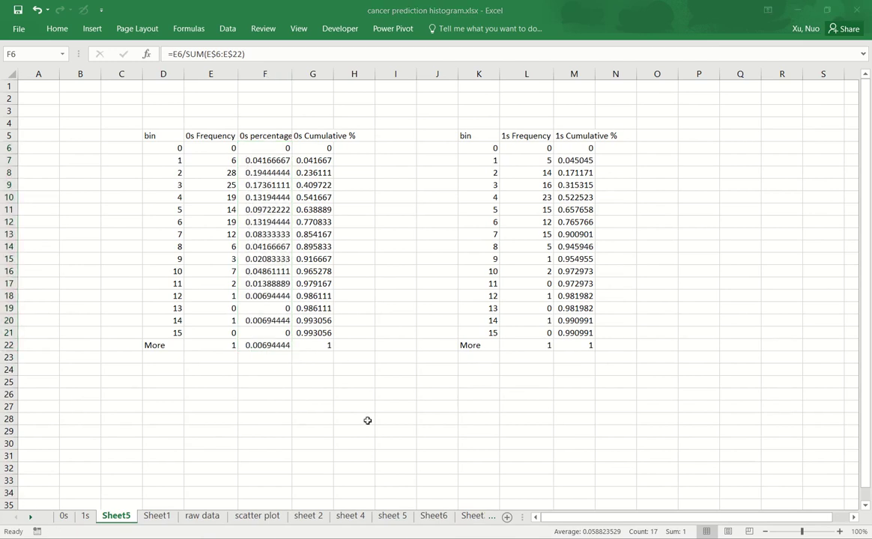
- Insert a column M before 1s Cumulative % and paste the 0s percentage column F5:F22 into it
{"action": "left_click", "coordinate": [573, 74]}
{"action": "right_click", "coordinate": [574, 75]}
{"action": "left_click", "coordinate": [599, 161]}
{"action": "left_click", "coordinate": [438, 387]}
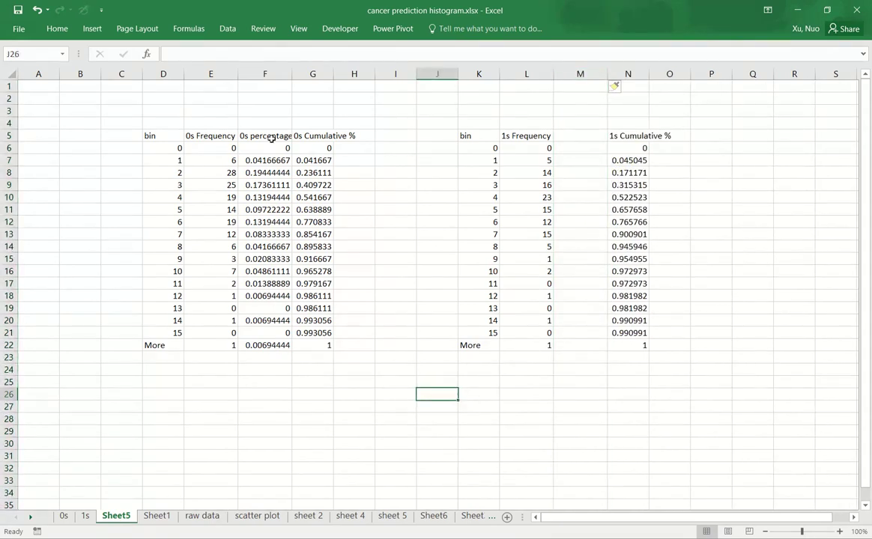
{"action": "left_click_drag", "start_coordinate": [271, 139], "coordinate": [252, 344]}
{"action": "key", "text": "ctrl+c"}
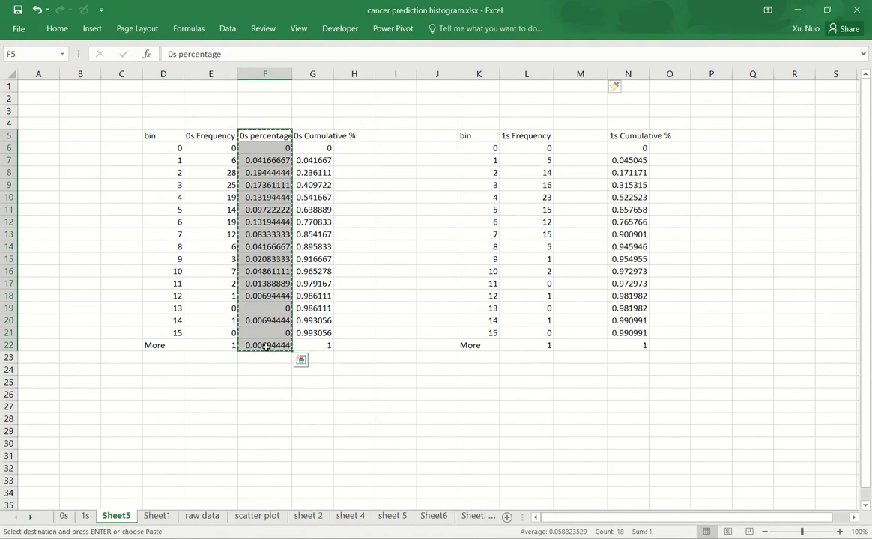
{"action": "left_click", "coordinate": [578, 138]}
{"action": "right_click", "coordinate": [579, 139]}
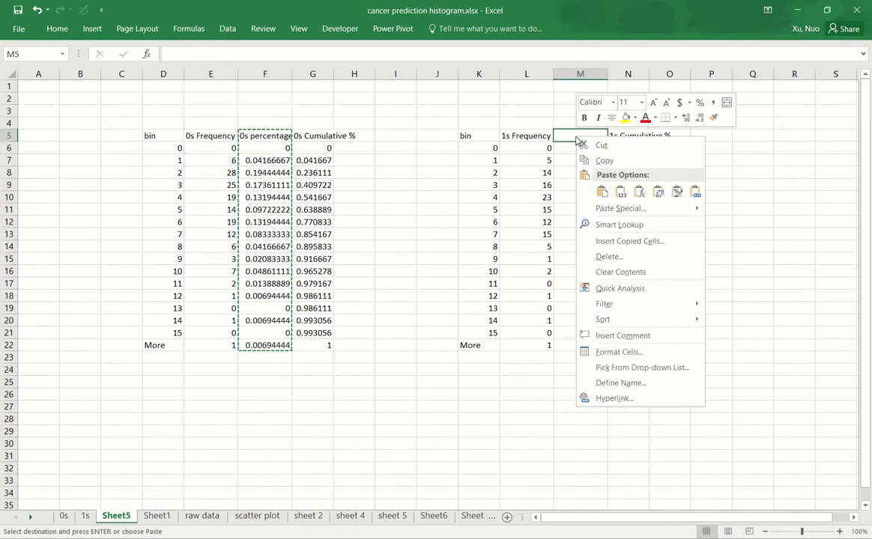
{"action": "left_click", "coordinate": [602, 191]}
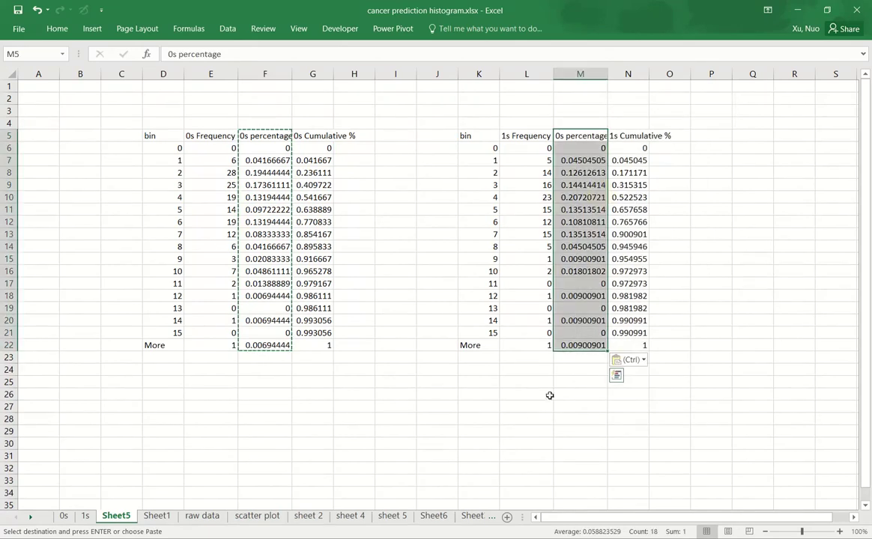
{"action": "left_click", "coordinate": [537, 414]}
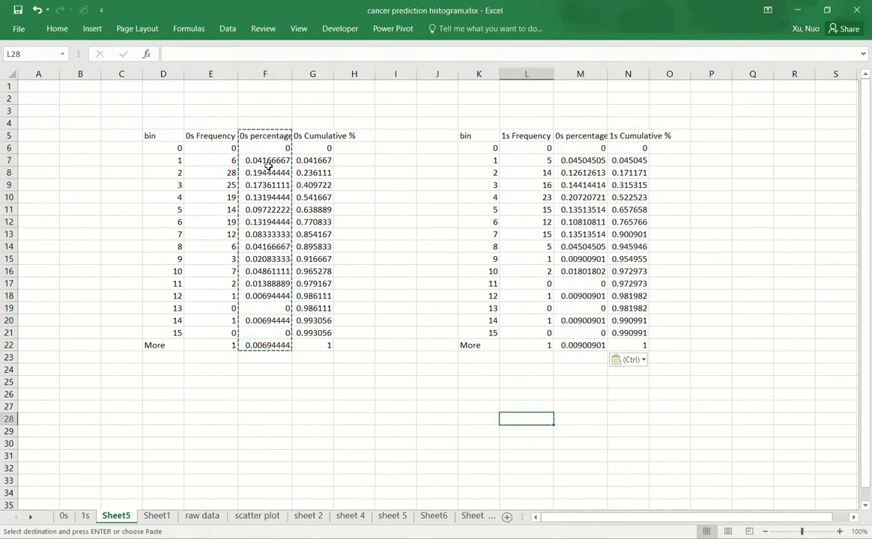
{"action": "left_click_drag", "start_coordinate": [261, 160], "coordinate": [302, 247]}
{"action": "left_click_drag", "start_coordinate": [258, 150], "coordinate": [305, 345]}
- Format the 0s percentage and cumulative values F6:G22 as Percentage
{"action": "right_click", "coordinate": [271, 294]}
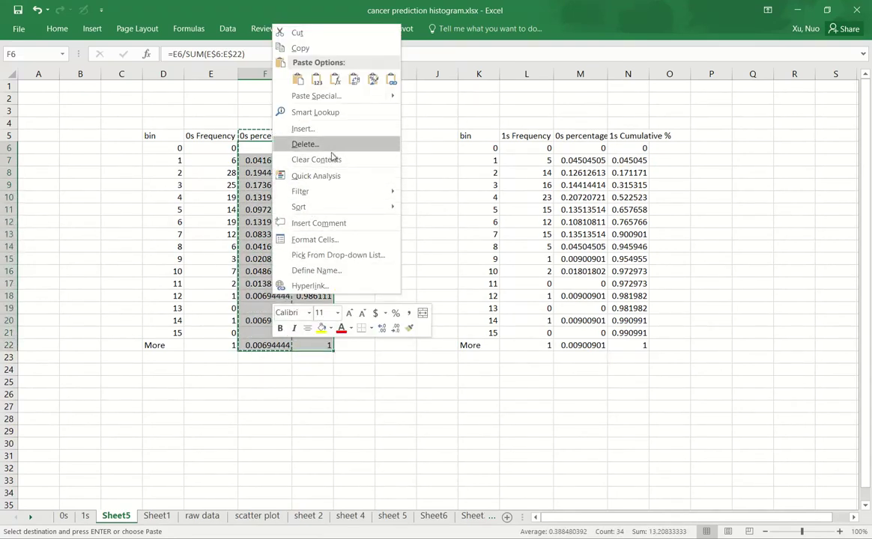
{"action": "left_click", "coordinate": [330, 239]}
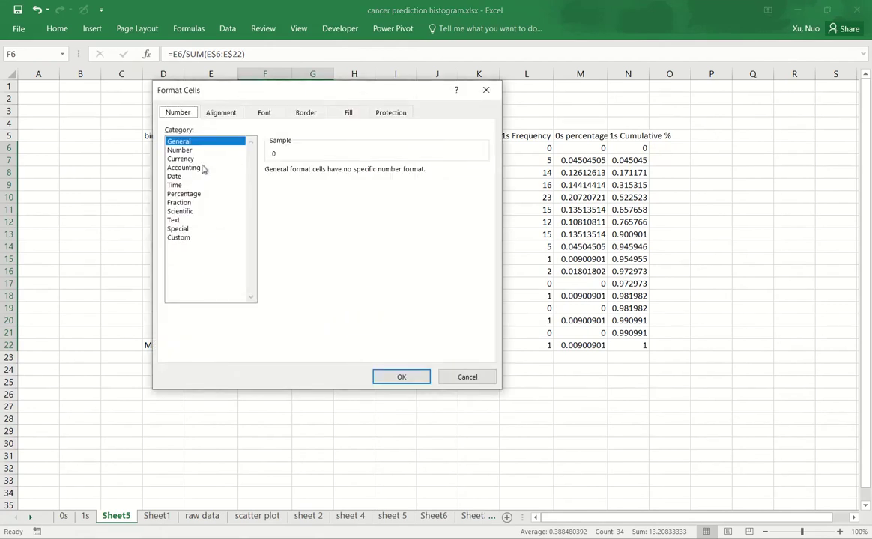
{"action": "left_click", "coordinate": [186, 194]}
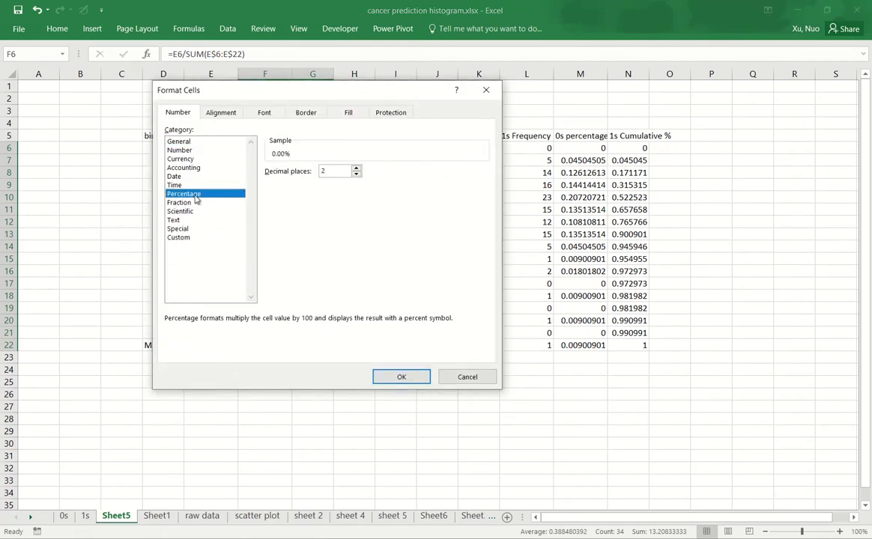
{"action": "left_click", "coordinate": [401, 377]}
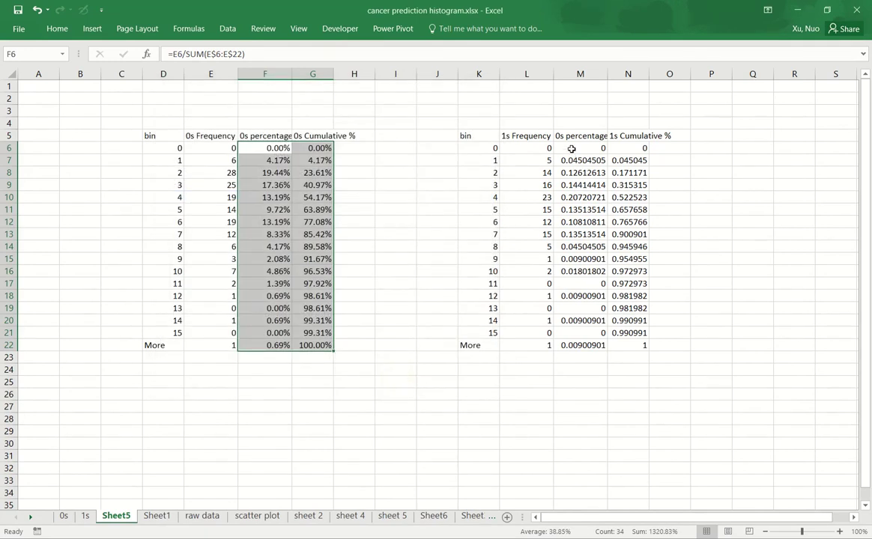
- Format the 1s percentage and cumulative values M6:N22 as Percentage
{"action": "left_click_drag", "start_coordinate": [571, 149], "coordinate": [632, 345]}
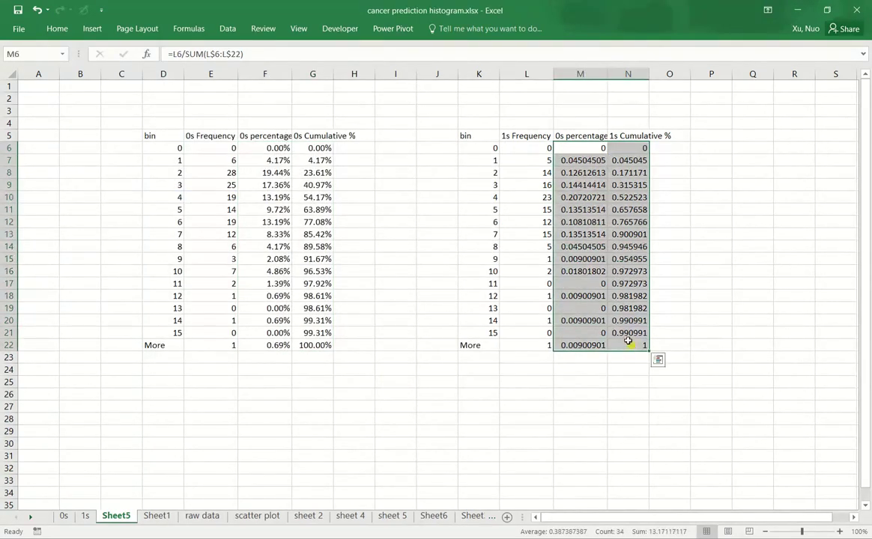
{"action": "right_click", "coordinate": [578, 276]}
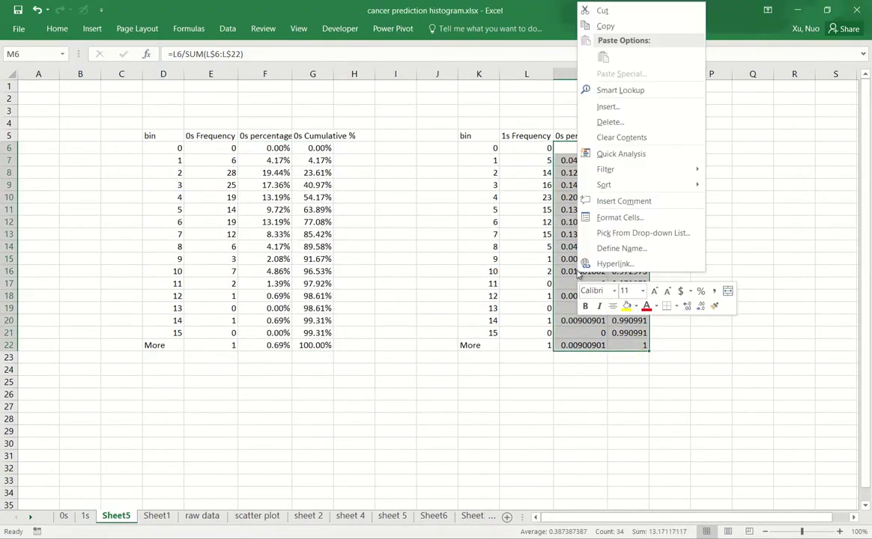
{"action": "left_click", "coordinate": [644, 219]}
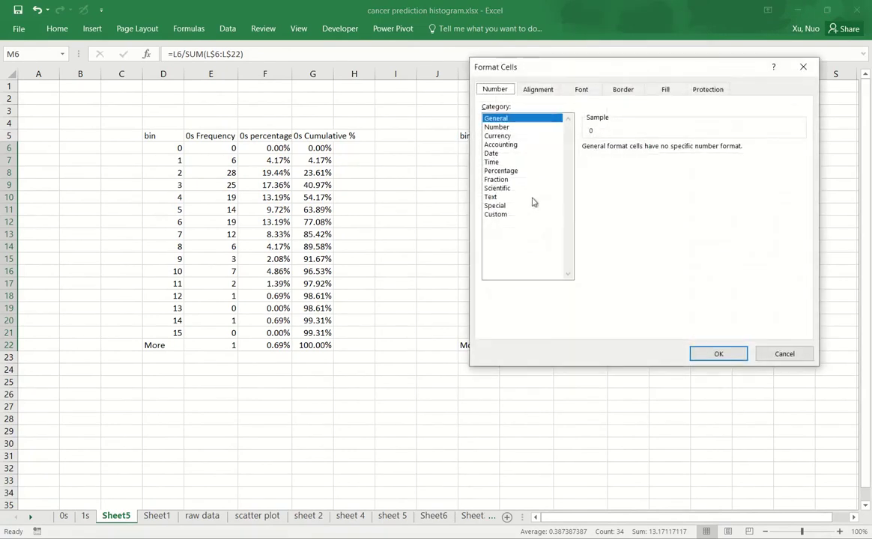
{"action": "left_click", "coordinate": [500, 171]}
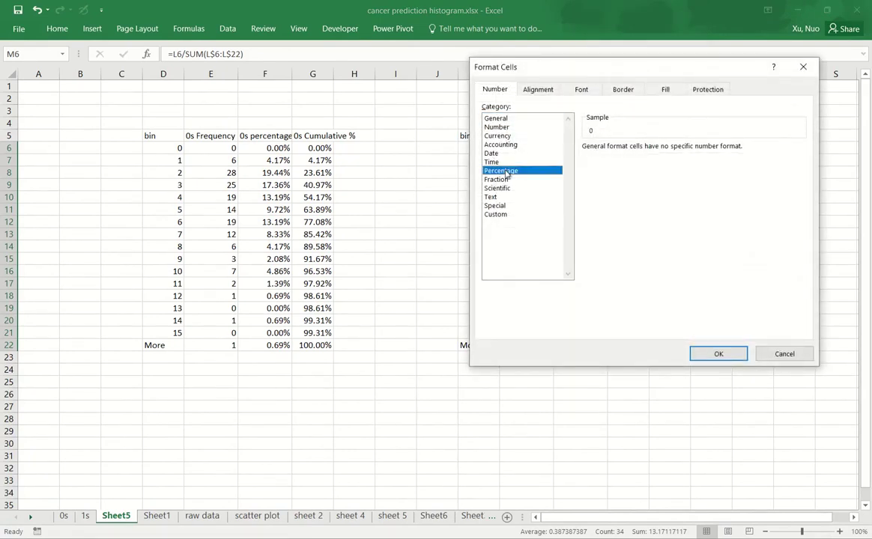
{"action": "left_click", "coordinate": [718, 354]}
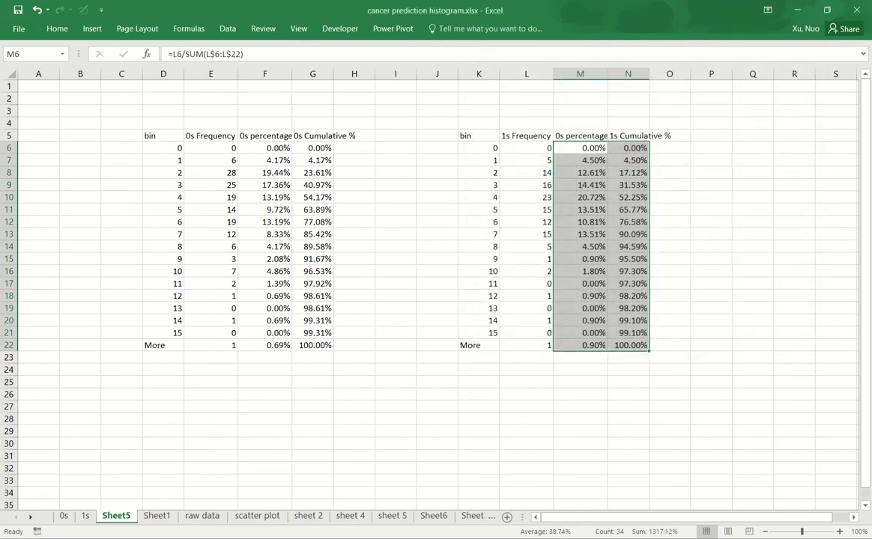
{"action": "key", "text": "alt+Tab"}
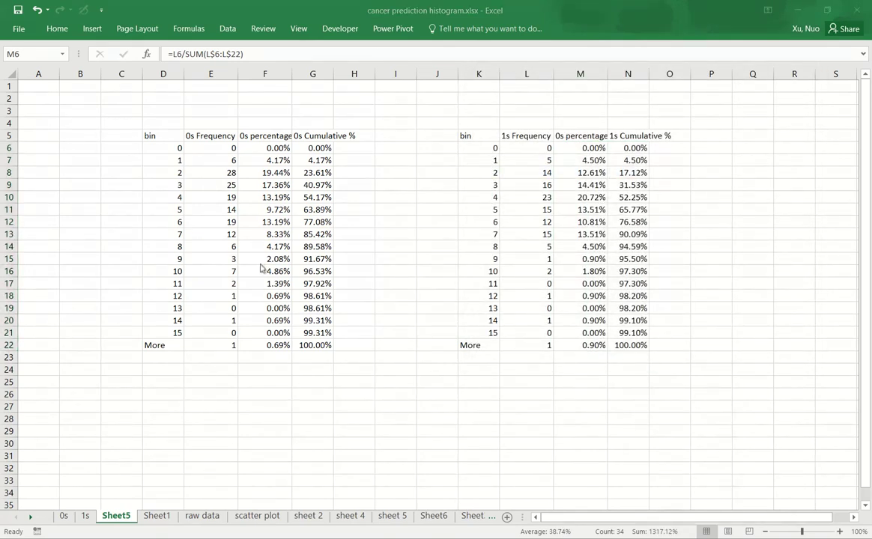
- Insert a clustered column chart of 0s percentage F5:F22 and 1s percentage M5:M22
{"action": "key", "text": "alt+Tab"}
{"action": "left_click", "coordinate": [263, 133]}
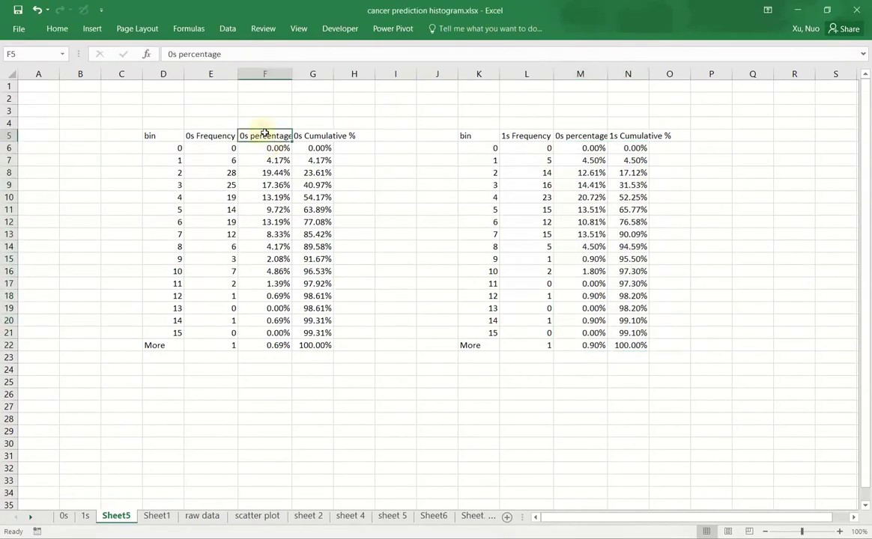
{"action": "left_click", "coordinate": [265, 133]}
{"action": "left_click_drag", "start_coordinate": [264, 133], "coordinate": [253, 343]}
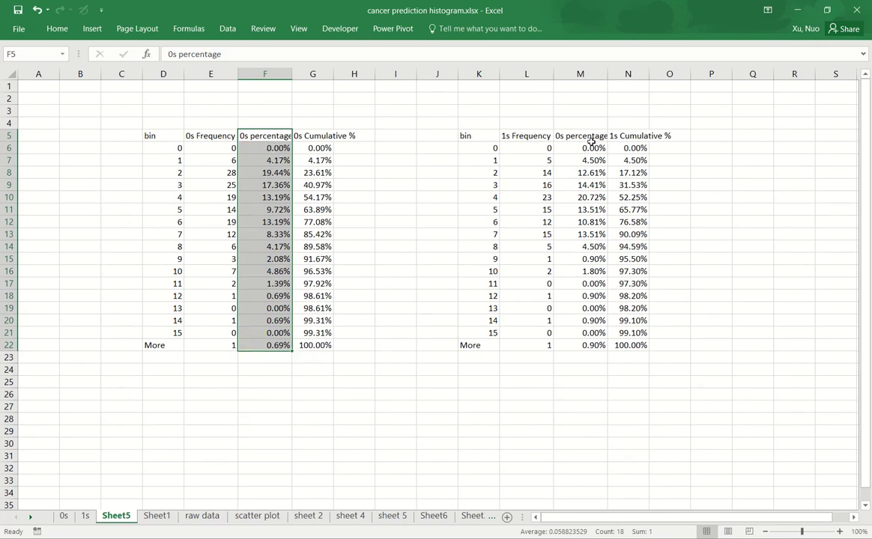
{"action": "left_click_drag", "start_coordinate": [591, 142], "coordinate": [601, 344]}
{"action": "left_click", "coordinate": [91, 27]}
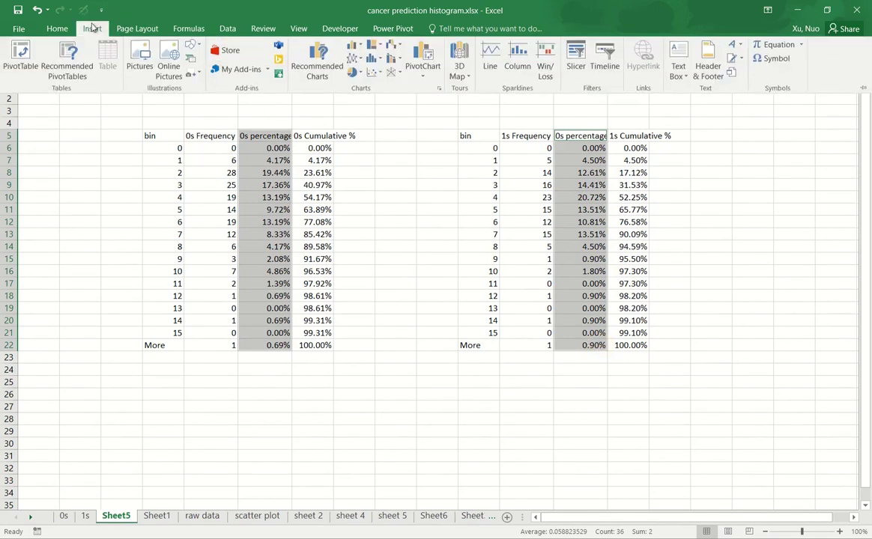
{"action": "left_click", "coordinate": [374, 60]}
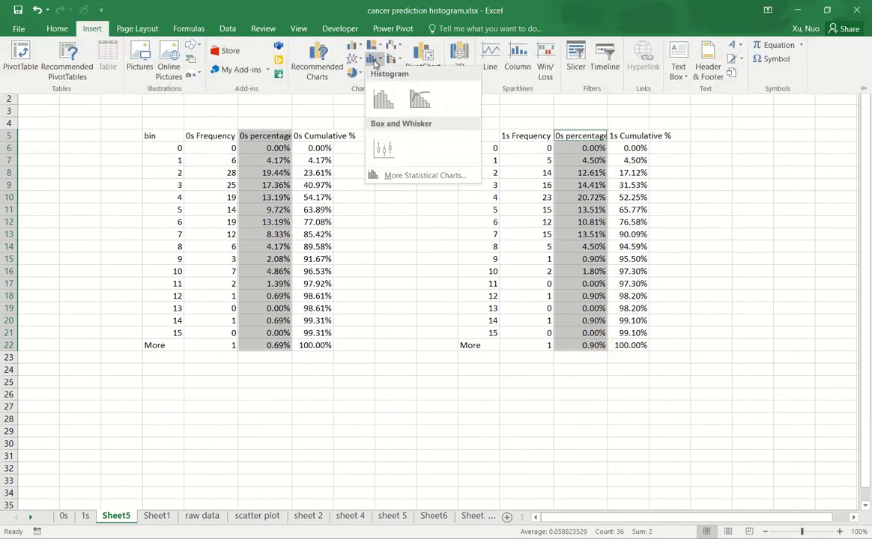
{"action": "left_click", "coordinate": [353, 46]}
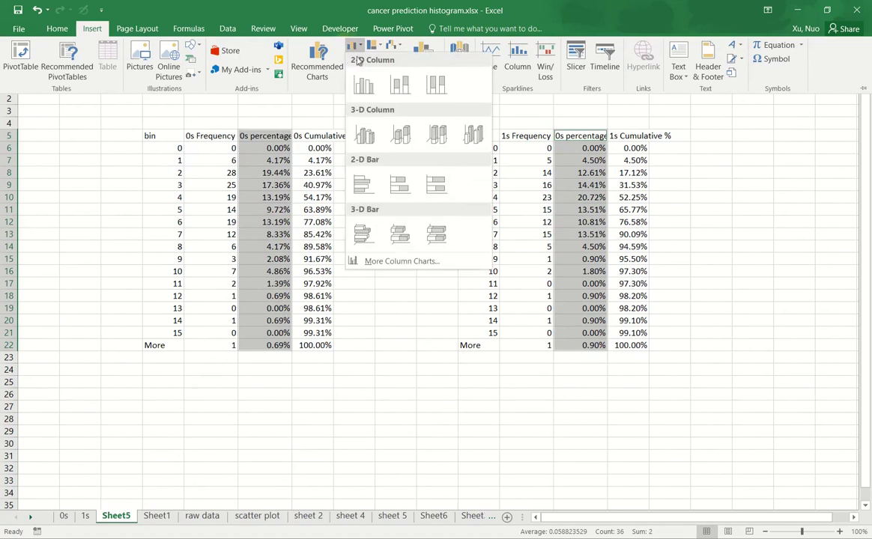
{"action": "left_click", "coordinate": [364, 81]}
- Move the new chart below the tables
{"action": "left_click_drag", "start_coordinate": [403, 222], "coordinate": [220, 380]}
{"action": "scroll", "coordinate": [367, 259], "scroll_direction": "down", "scroll_amount": 2}
{"action": "scroll", "coordinate": [445, 251], "scroll_direction": "up", "scroll_amount": 1}
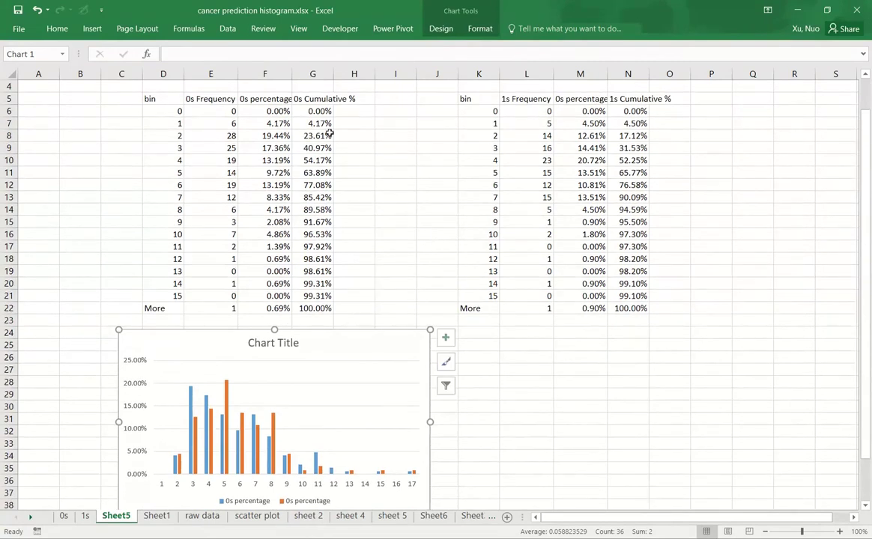
{"action": "left_click_drag", "start_coordinate": [315, 98], "coordinate": [328, 308]}
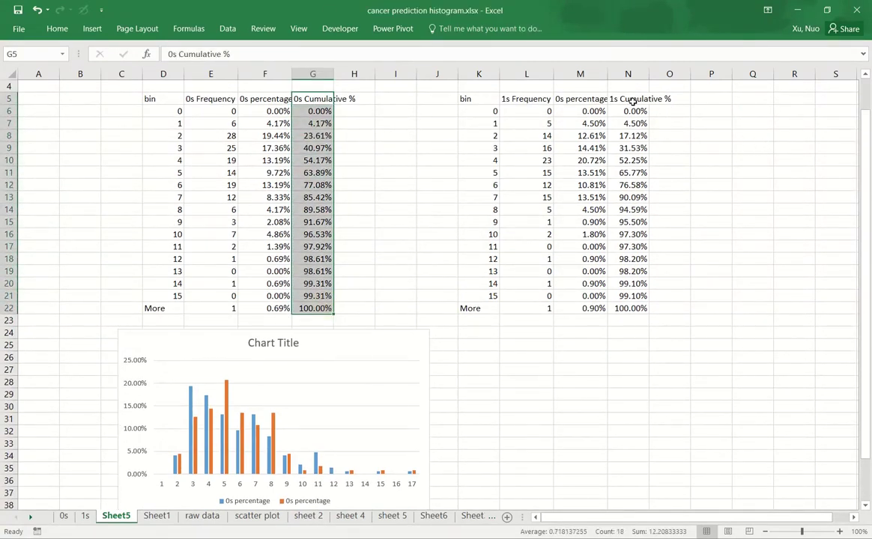
- Insert a 2-D line chart of the 0s and 1s Cumulative % columns beside the column chart
{"action": "left_click_drag", "start_coordinate": [633, 101], "coordinate": [636, 308]}
{"action": "left_click", "coordinate": [92, 28]}
{"action": "left_click", "coordinate": [350, 58]}
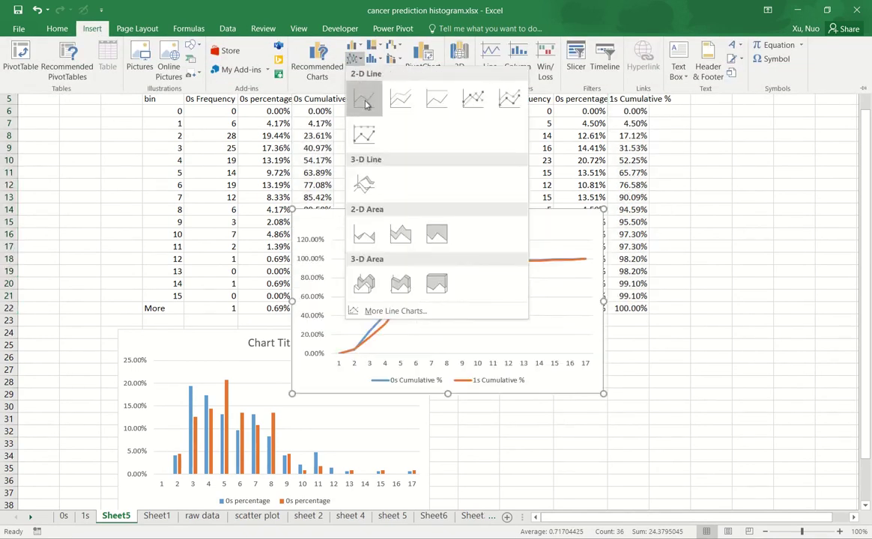
{"action": "left_click", "coordinate": [361, 94]}
{"action": "left_click_drag", "start_coordinate": [499, 248], "coordinate": [669, 351]}
{"action": "scroll", "coordinate": [686, 306], "scroll_direction": "down", "scroll_amount": 1}
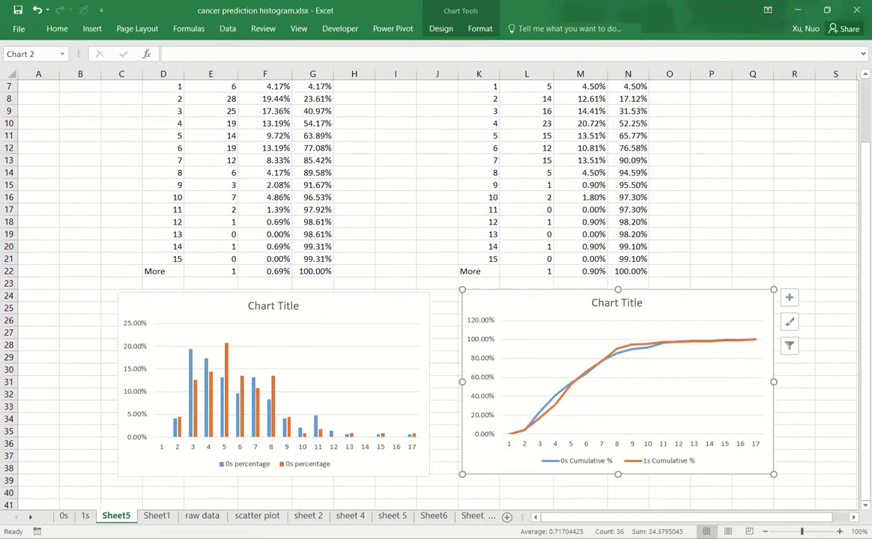
{"action": "scroll", "coordinate": [718, 313], "scroll_direction": "up", "scroll_amount": 1}
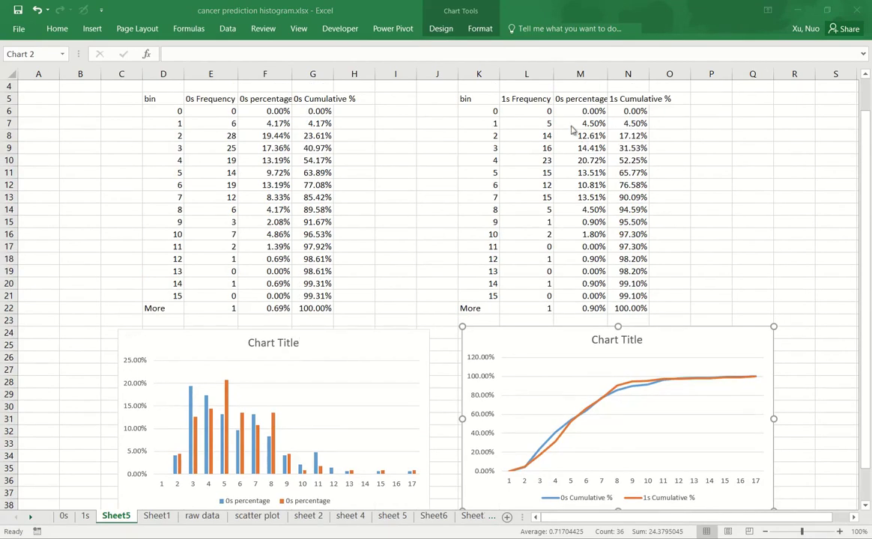
- Change the M5 header from '0s percentage' to '1s percentage'
{"action": "double_click", "coordinate": [559, 99]}
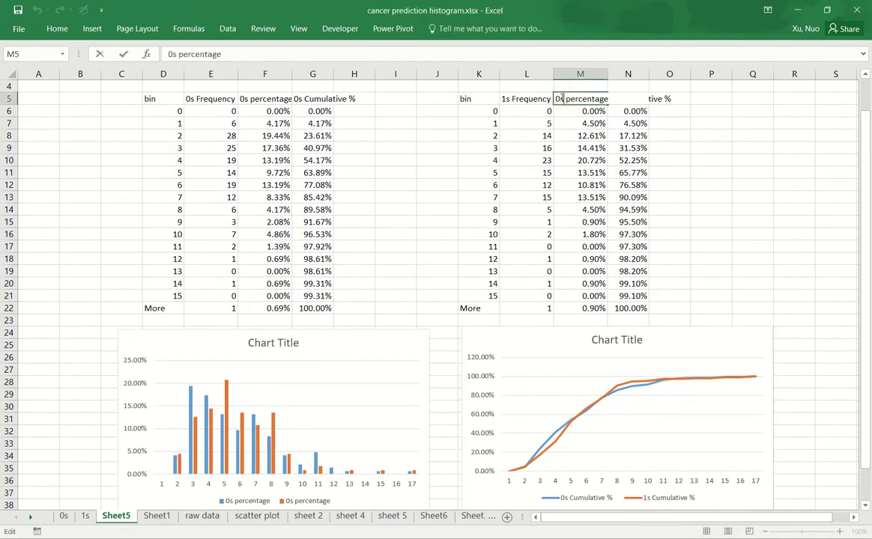
{"action": "key", "text": "BackSpace"}
{"action": "type", "text": "1"}
{"action": "key", "text": "Return"}
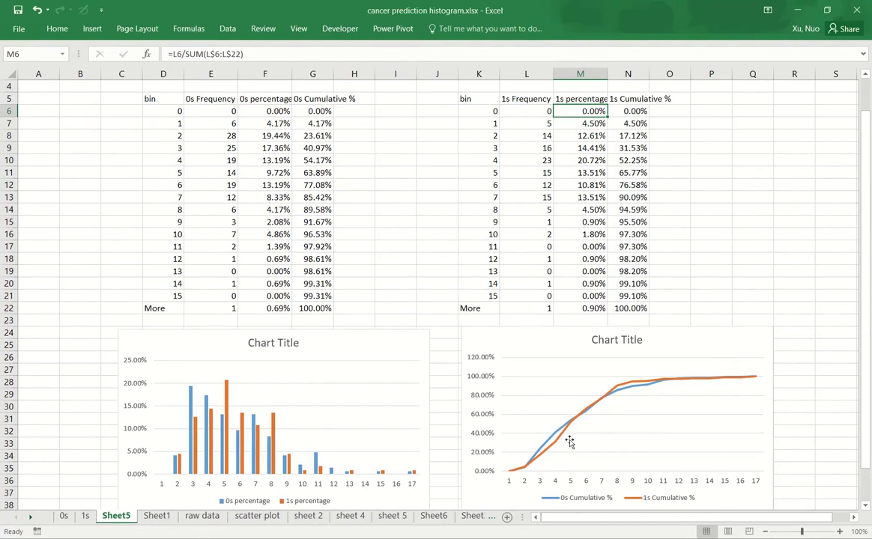
{"action": "left_click", "coordinate": [437, 296]}
{"action": "scroll", "coordinate": [397, 284], "scroll_direction": "down", "scroll_amount": 2}
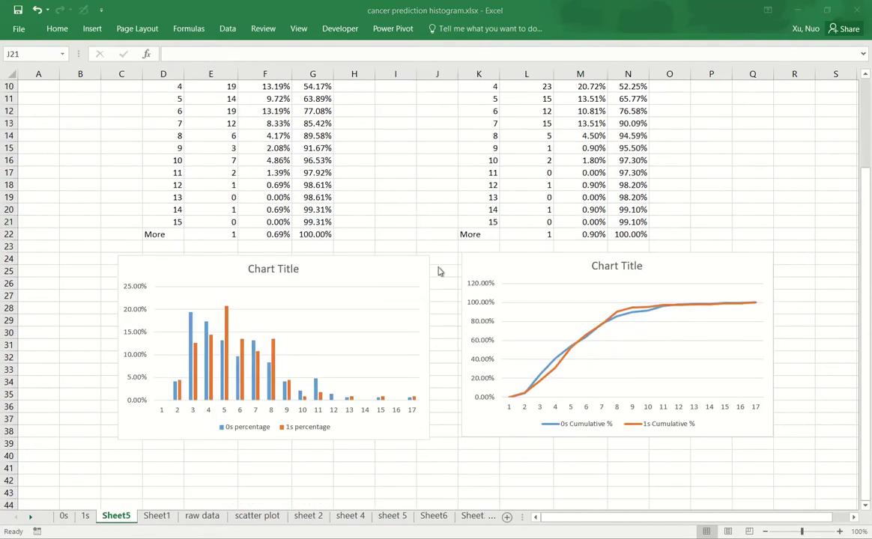